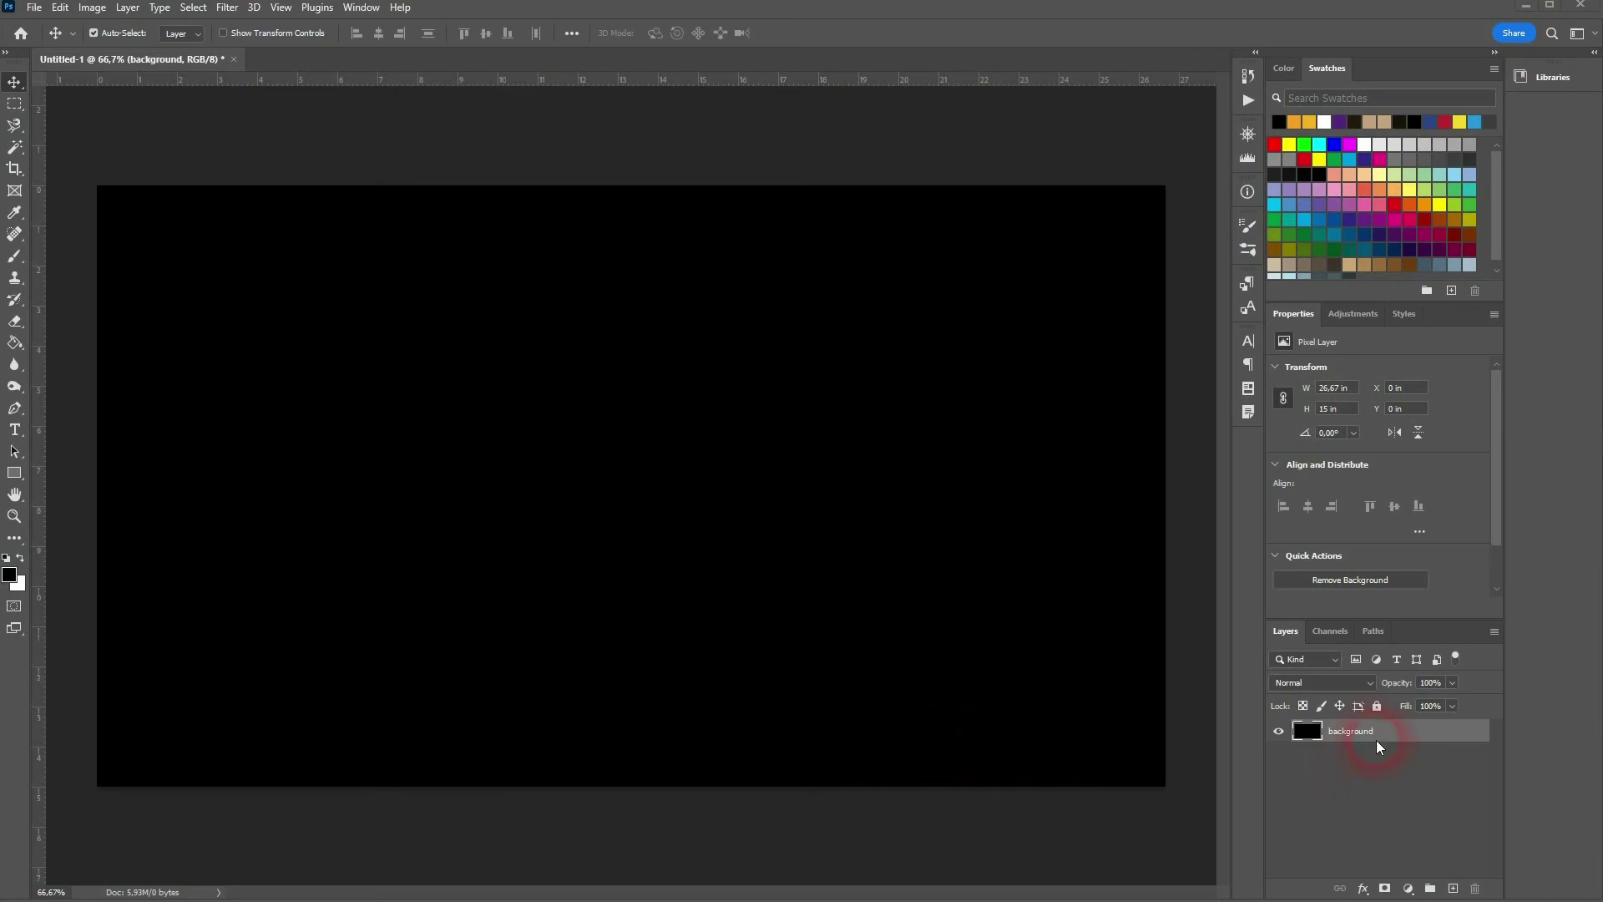
Type a black 'TWISTED TEXT' line on the canvas.
{"action": "left_click", "coordinate": [1278, 734]}
{"action": "left_click", "coordinate": [18, 433]}
{"action": "left_click", "coordinate": [531, 330]}
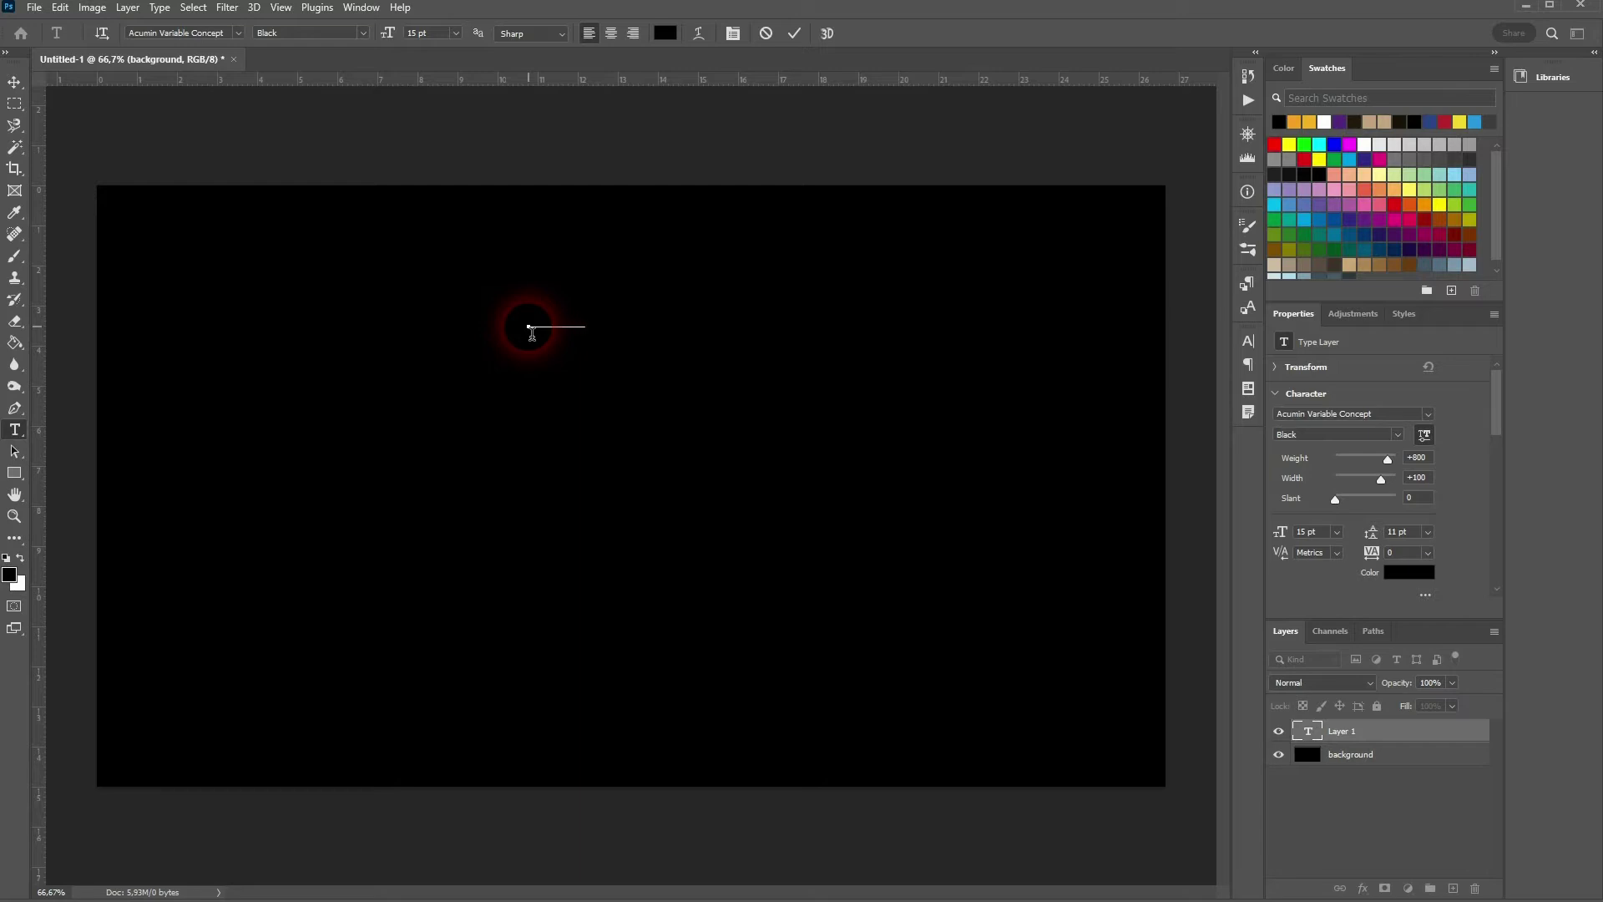
{"action": "left_click", "coordinate": [18, 89]}
Swap to white and fill the background layer white with the Paint Bucket.
{"action": "left_click", "coordinate": [1350, 754]}
{"action": "left_click", "coordinate": [20, 538]}
{"action": "key", "text": "x"}
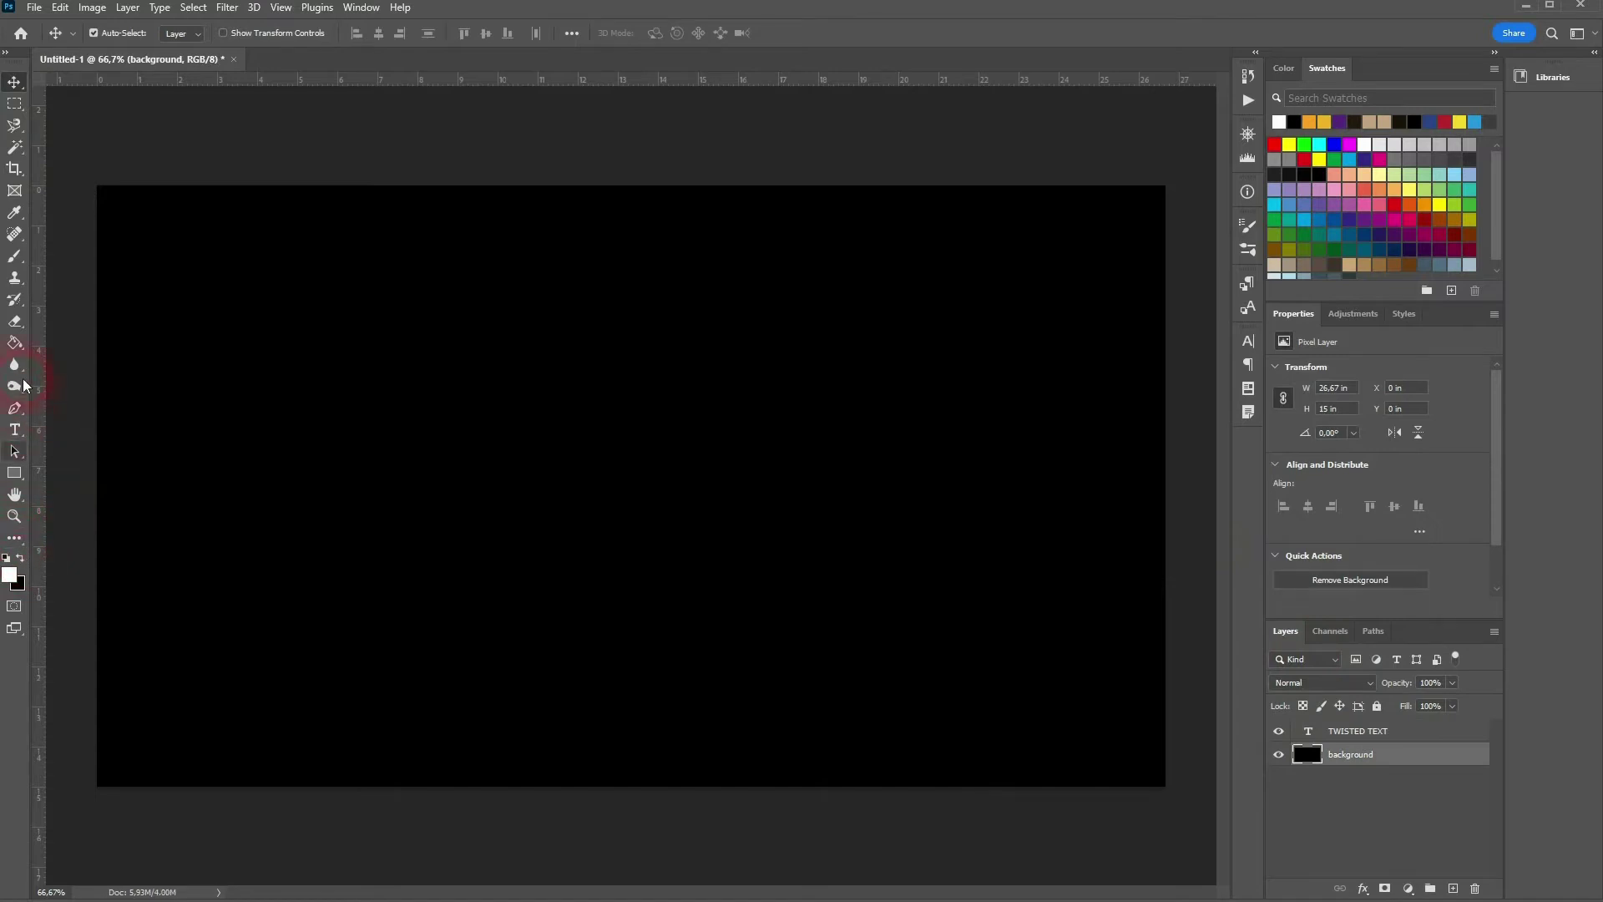
{"action": "left_click", "coordinate": [16, 357]}
{"action": "left_click", "coordinate": [165, 532]}
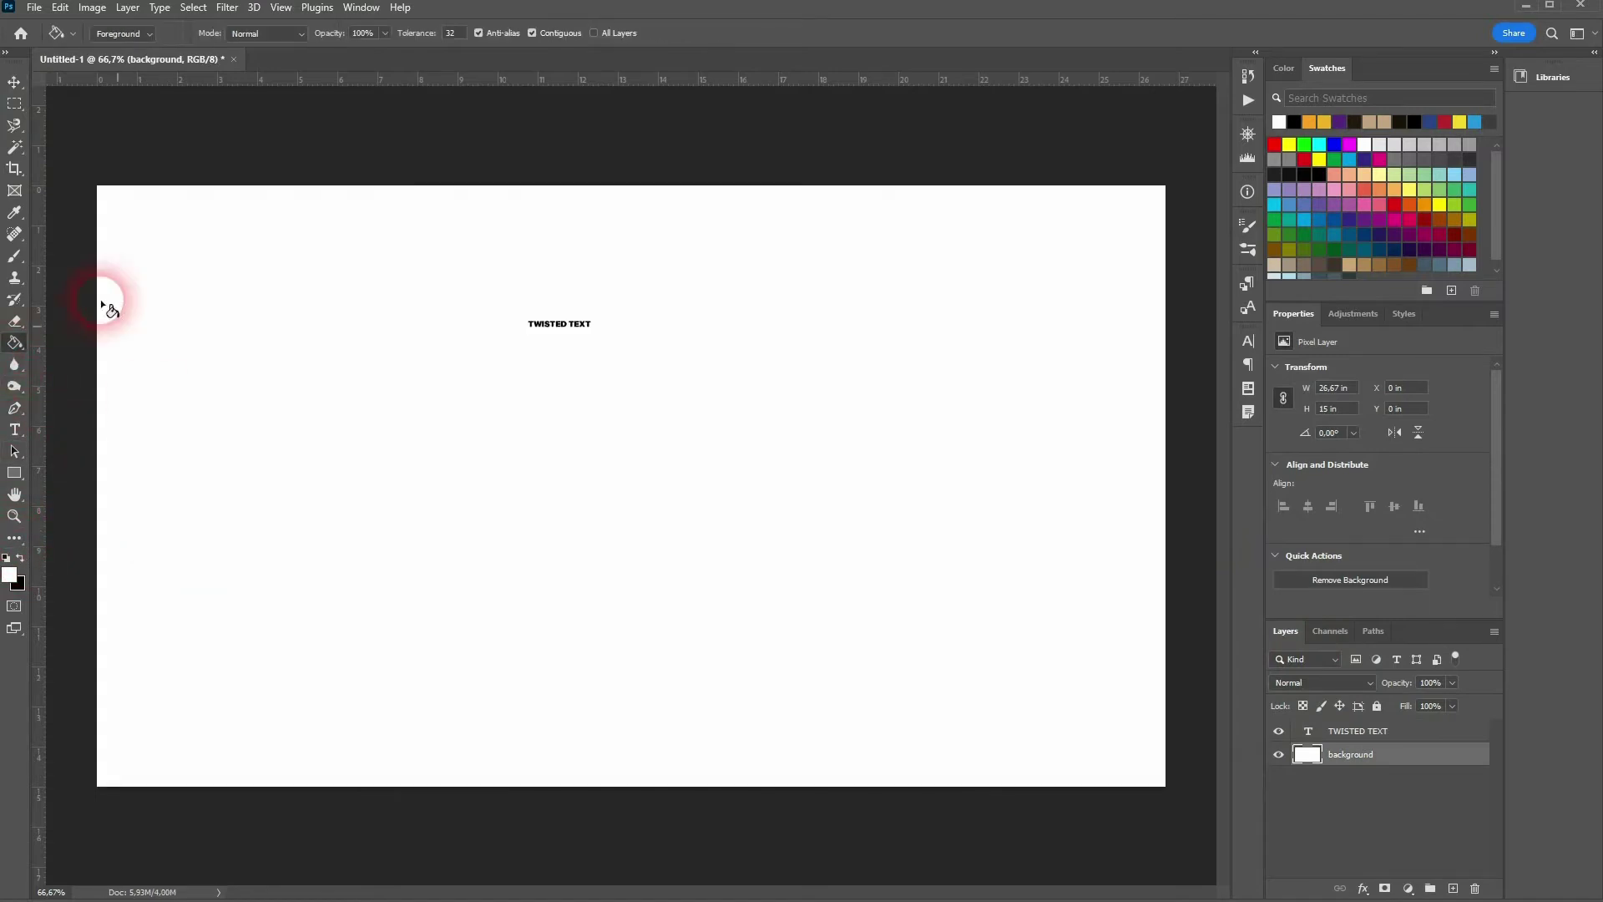
{"action": "key", "text": "v"}
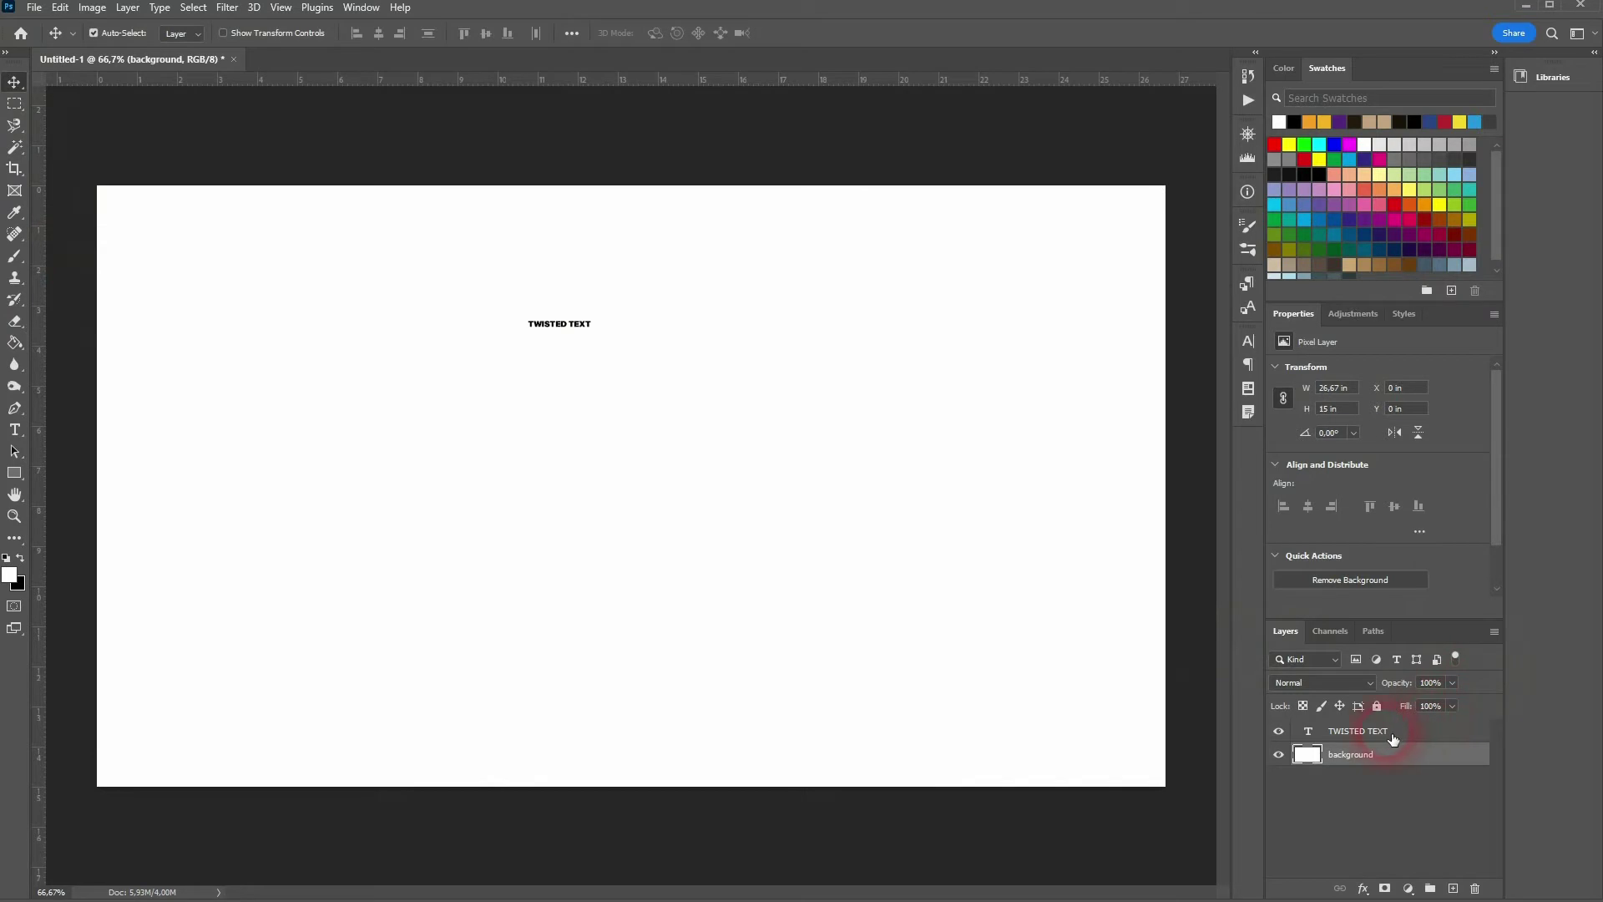
{"action": "left_click", "coordinate": [1278, 754]}
{"action": "left_click", "coordinate": [1279, 754]}
{"action": "left_click", "coordinate": [1358, 731]}
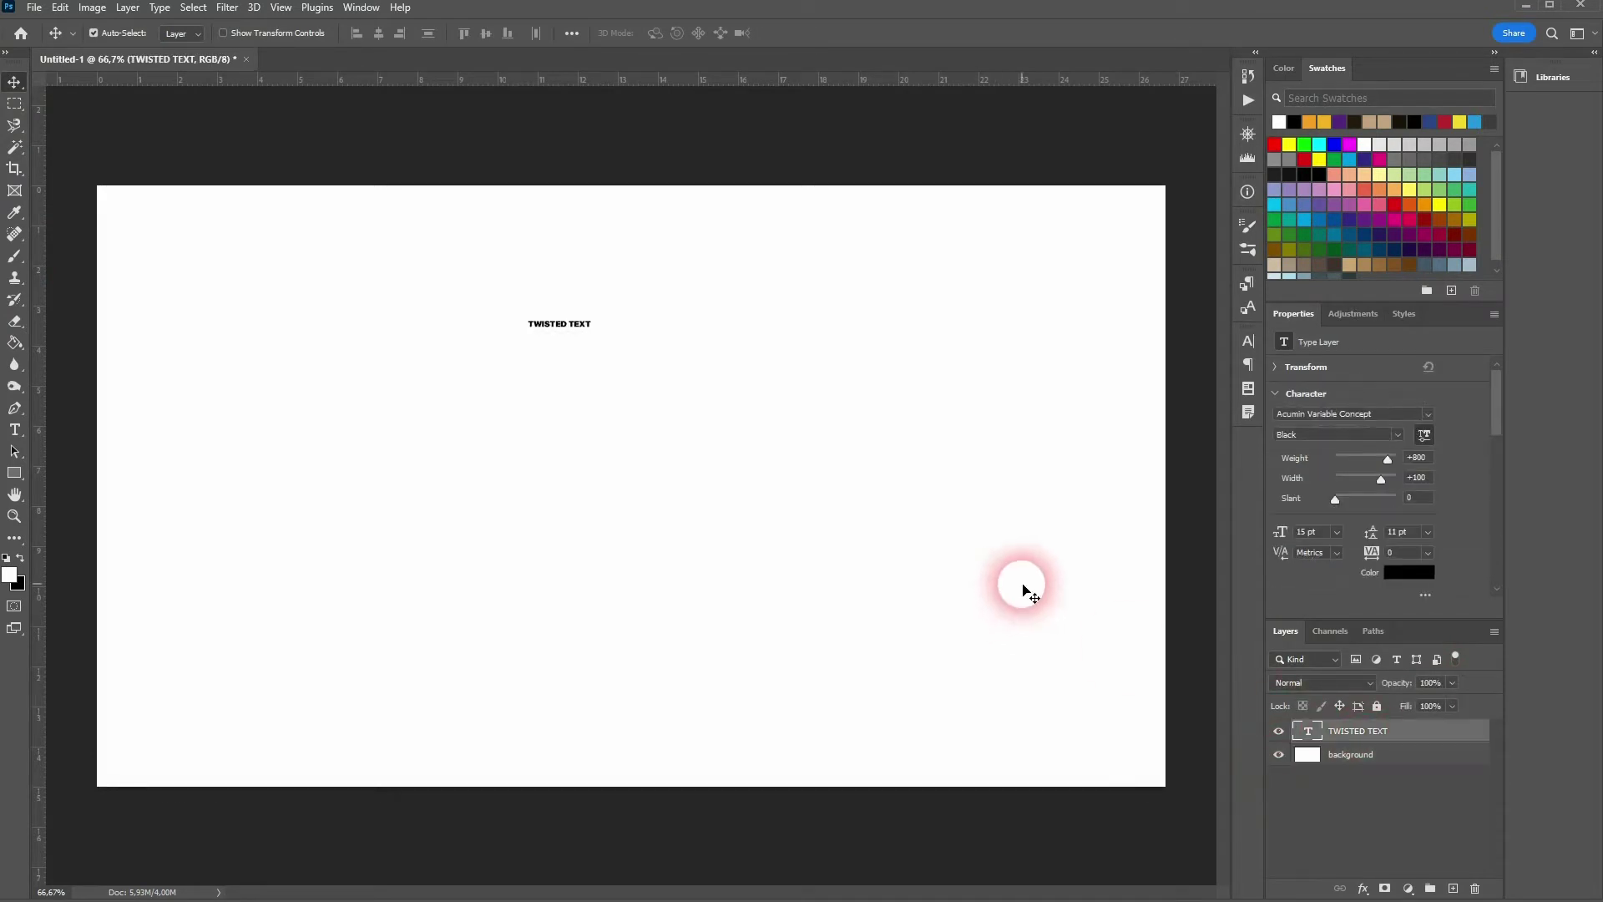
{"action": "left_click", "coordinate": [1393, 434]}
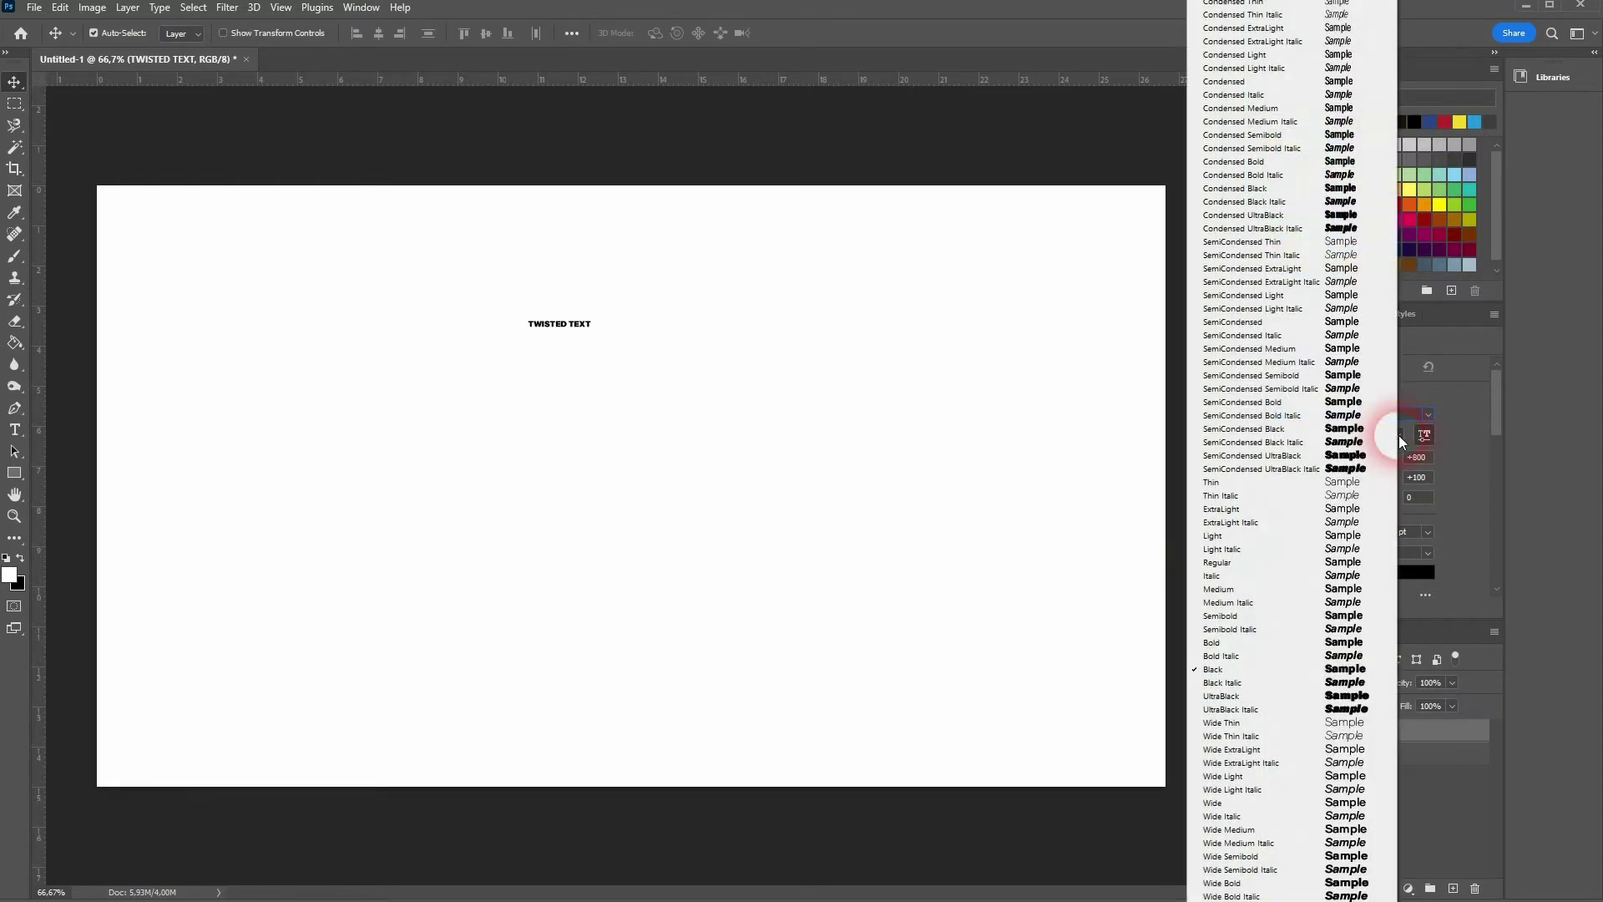
{"action": "left_click", "coordinate": [1228, 669]}
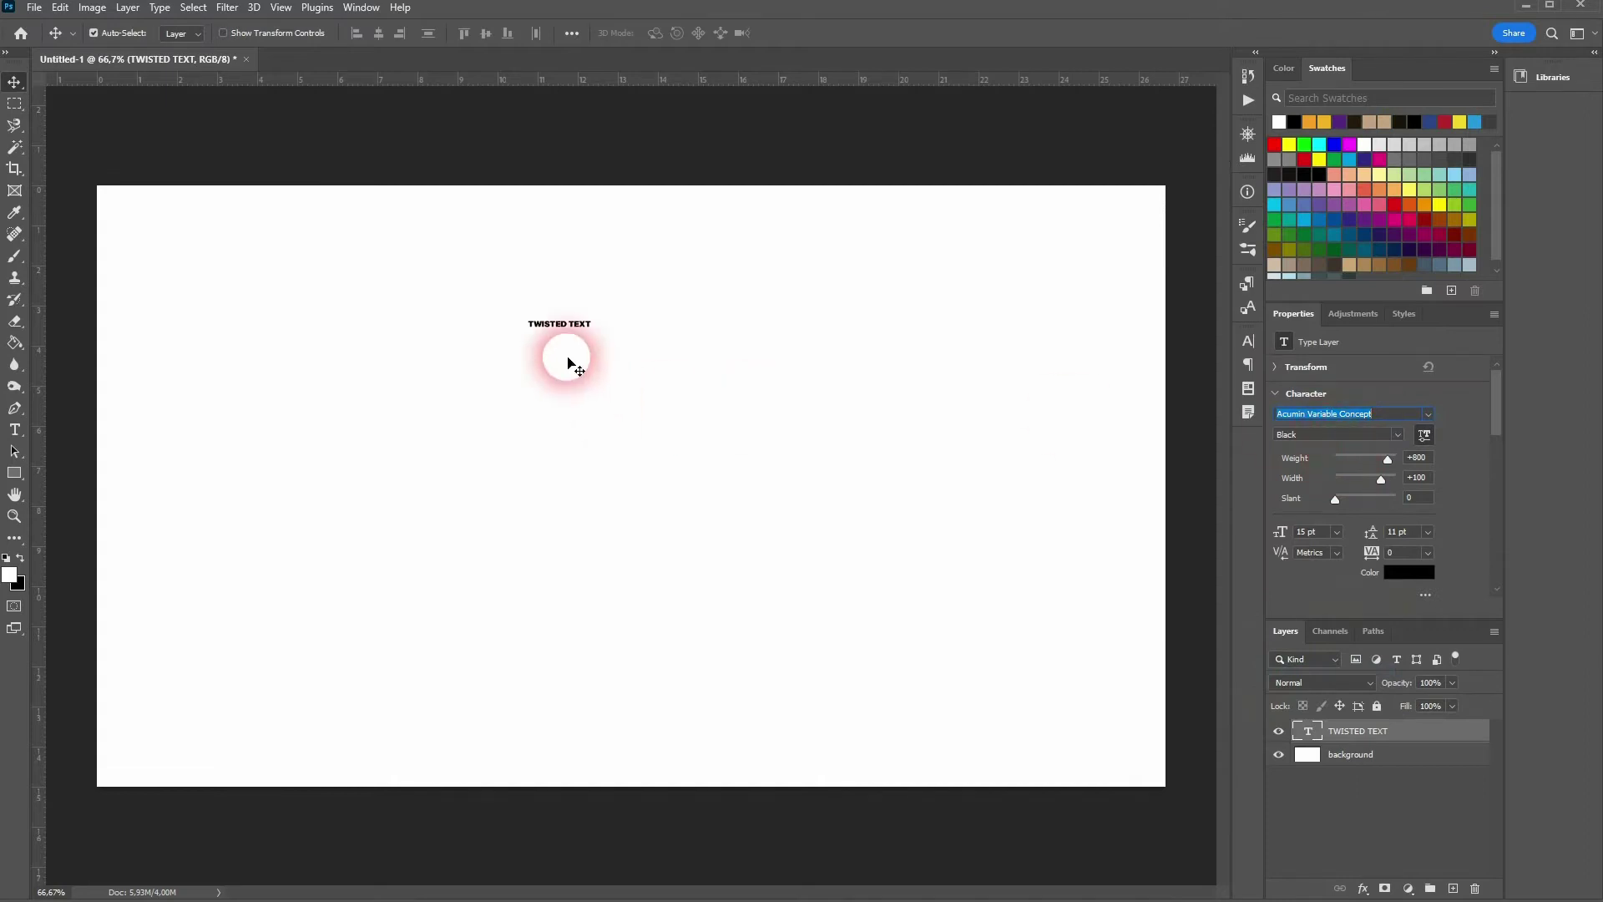
Scale TWISTED TEXT up, move it near the top, centre it, and widen it further.
{"action": "key", "text": "ctrl+t"}
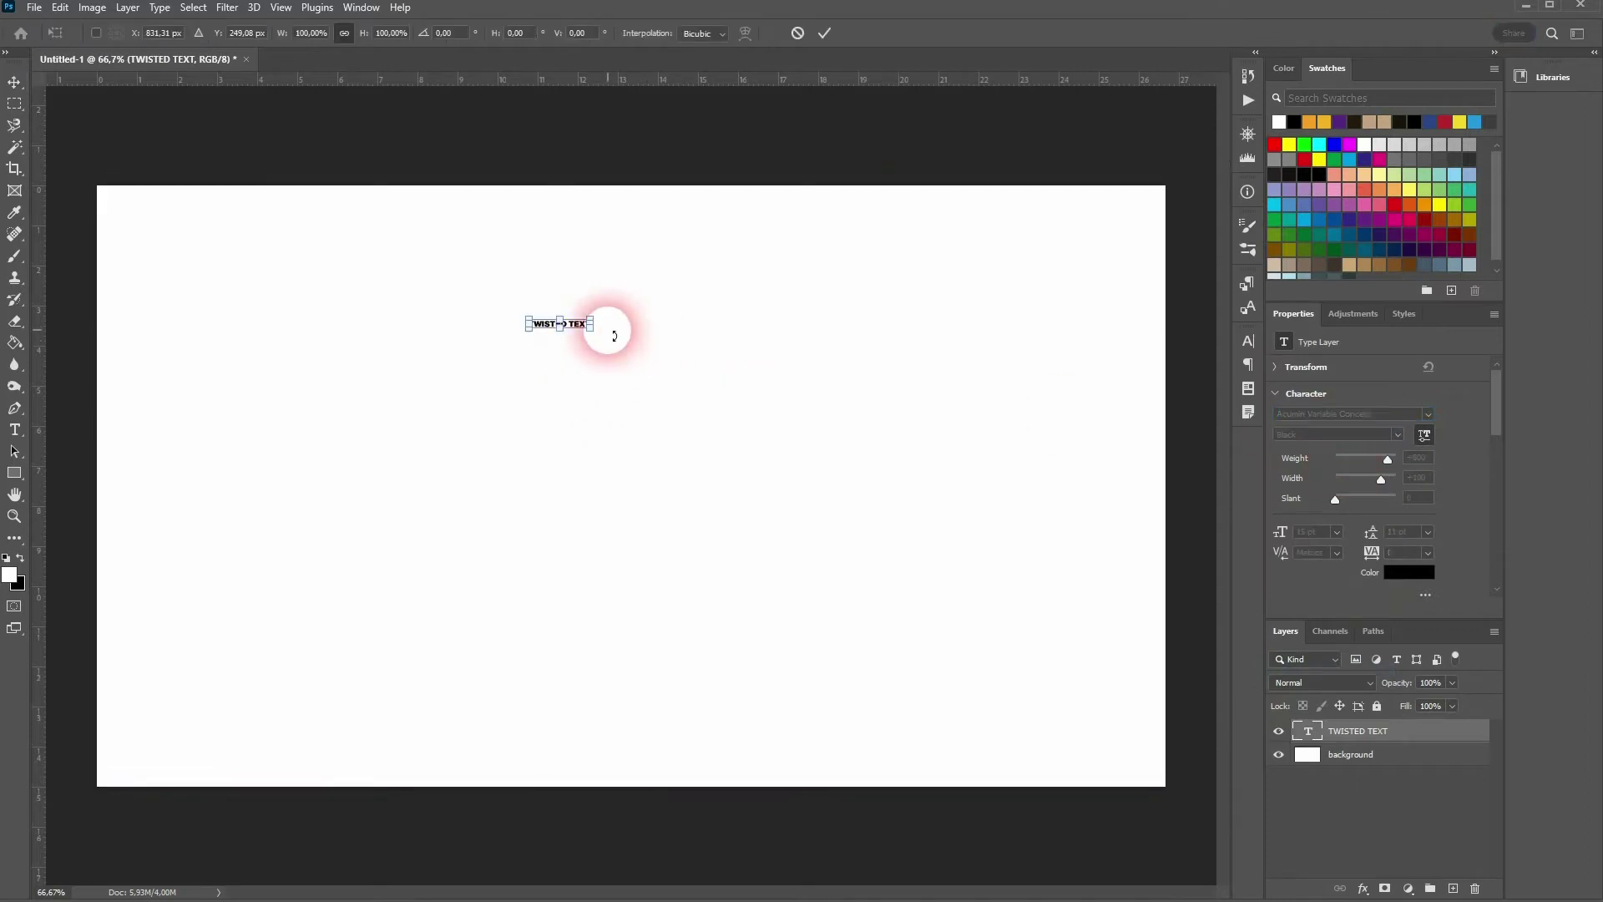
{"action": "left_click_drag", "start_coordinate": [595, 326], "coordinate": [1052, 432]}
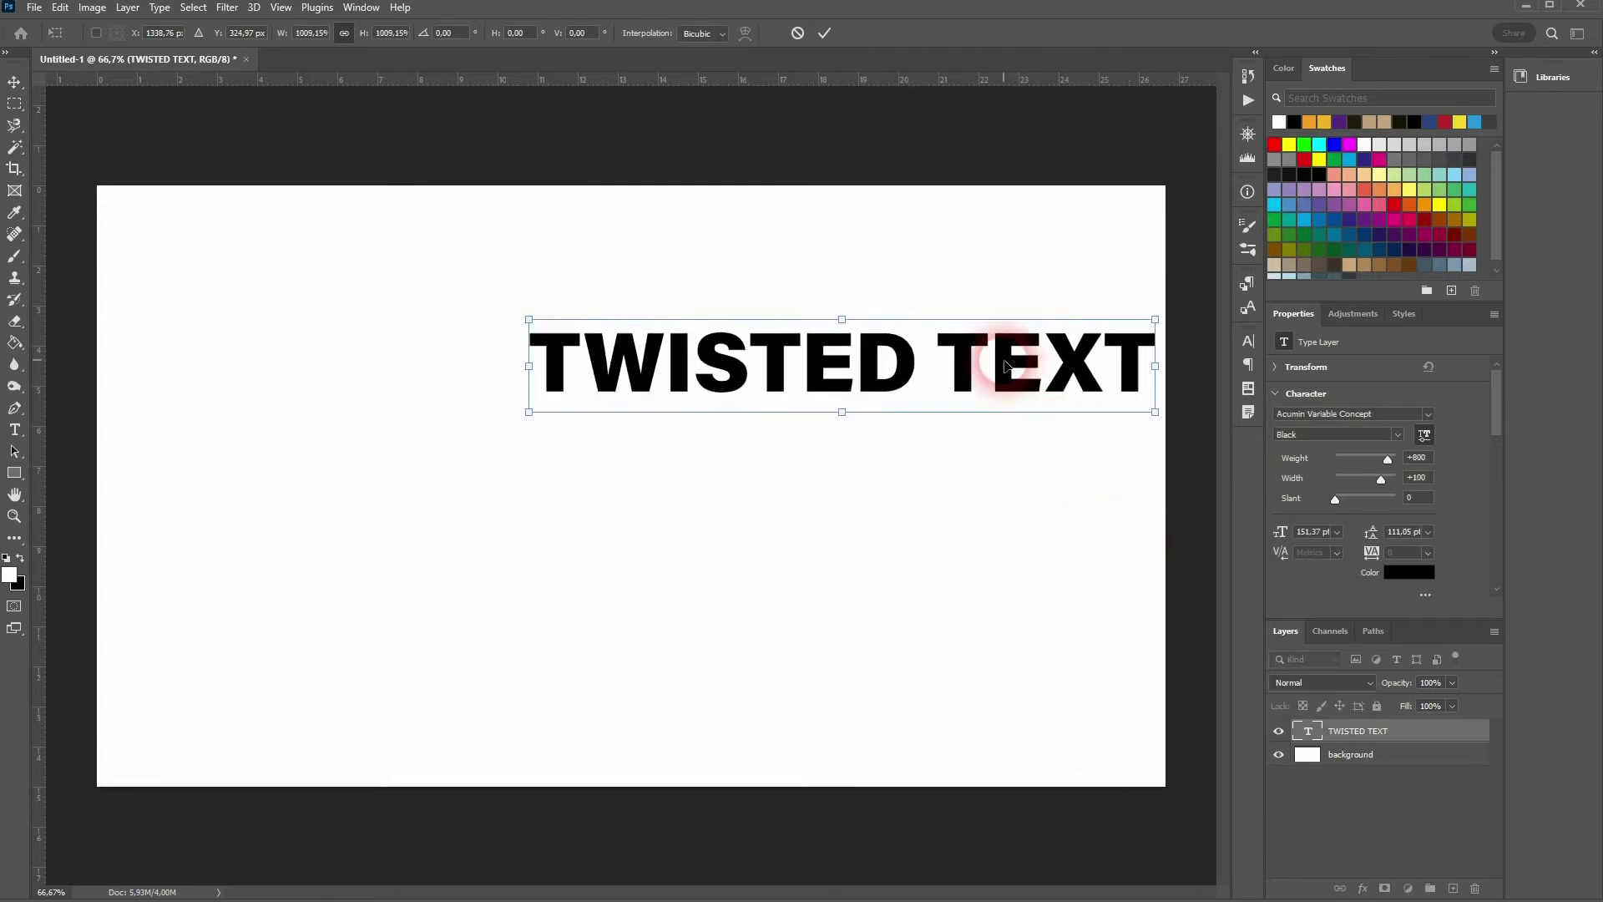
{"action": "key", "text": "Return"}
{"action": "mouse_move", "coordinate": [914, 363]}
{"action": "left_mouse_down"}
{"action": "mouse_move", "coordinate": [683, 300]}
{"action": "mouse_move", "coordinate": [699, 273]}
{"action": "left_mouse_up"}
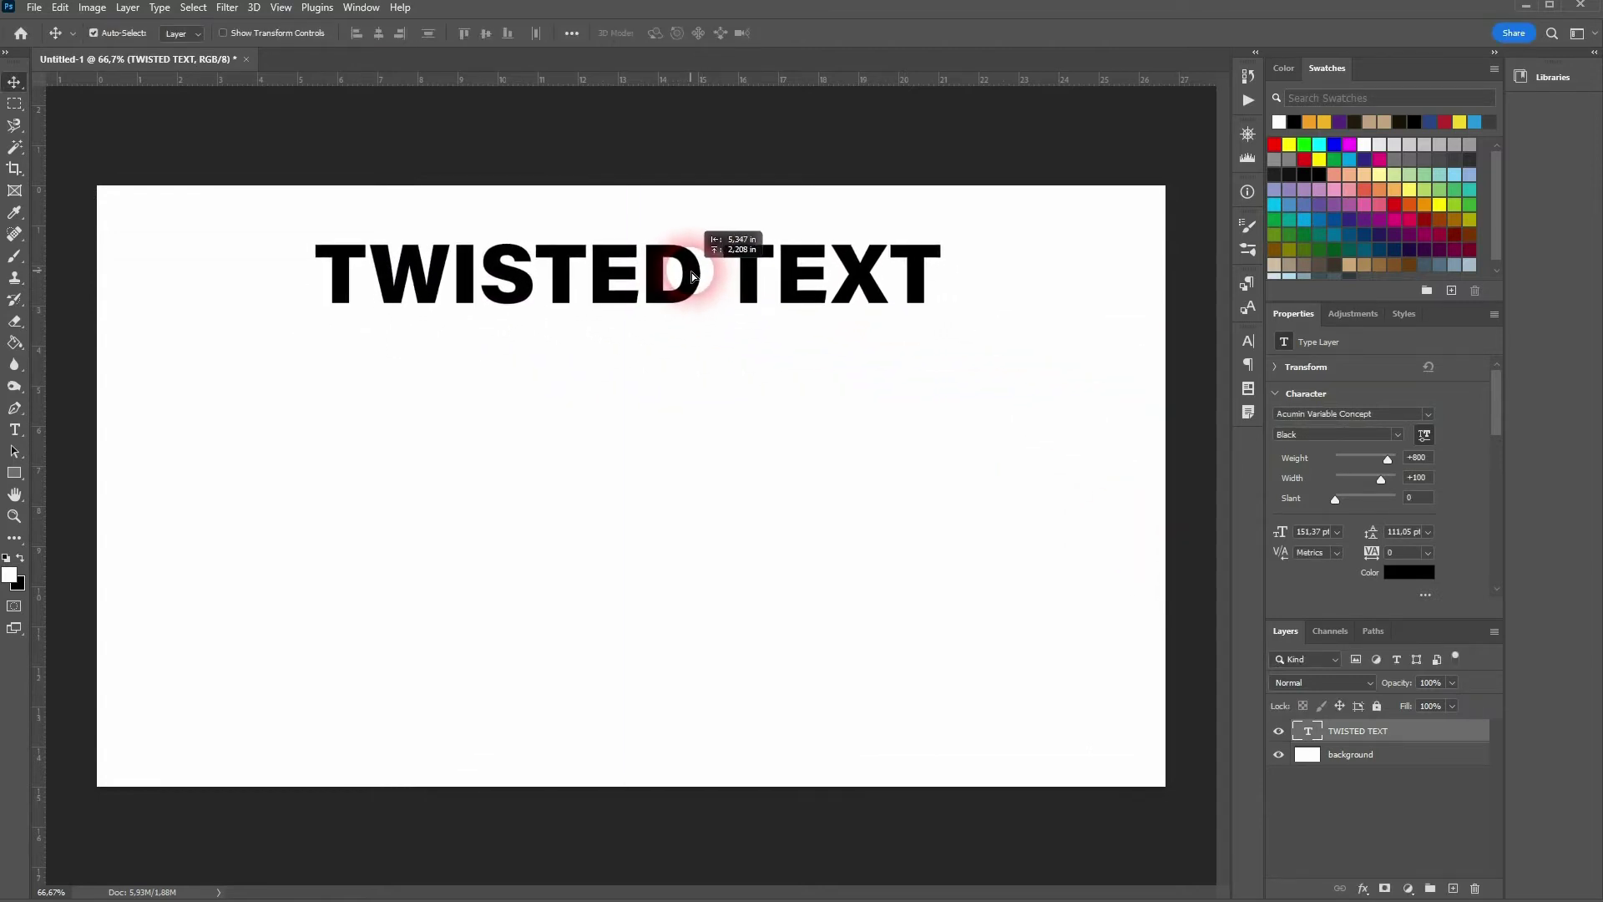
{"action": "left_click_drag", "start_coordinate": [698, 273], "coordinate": [699, 274]}
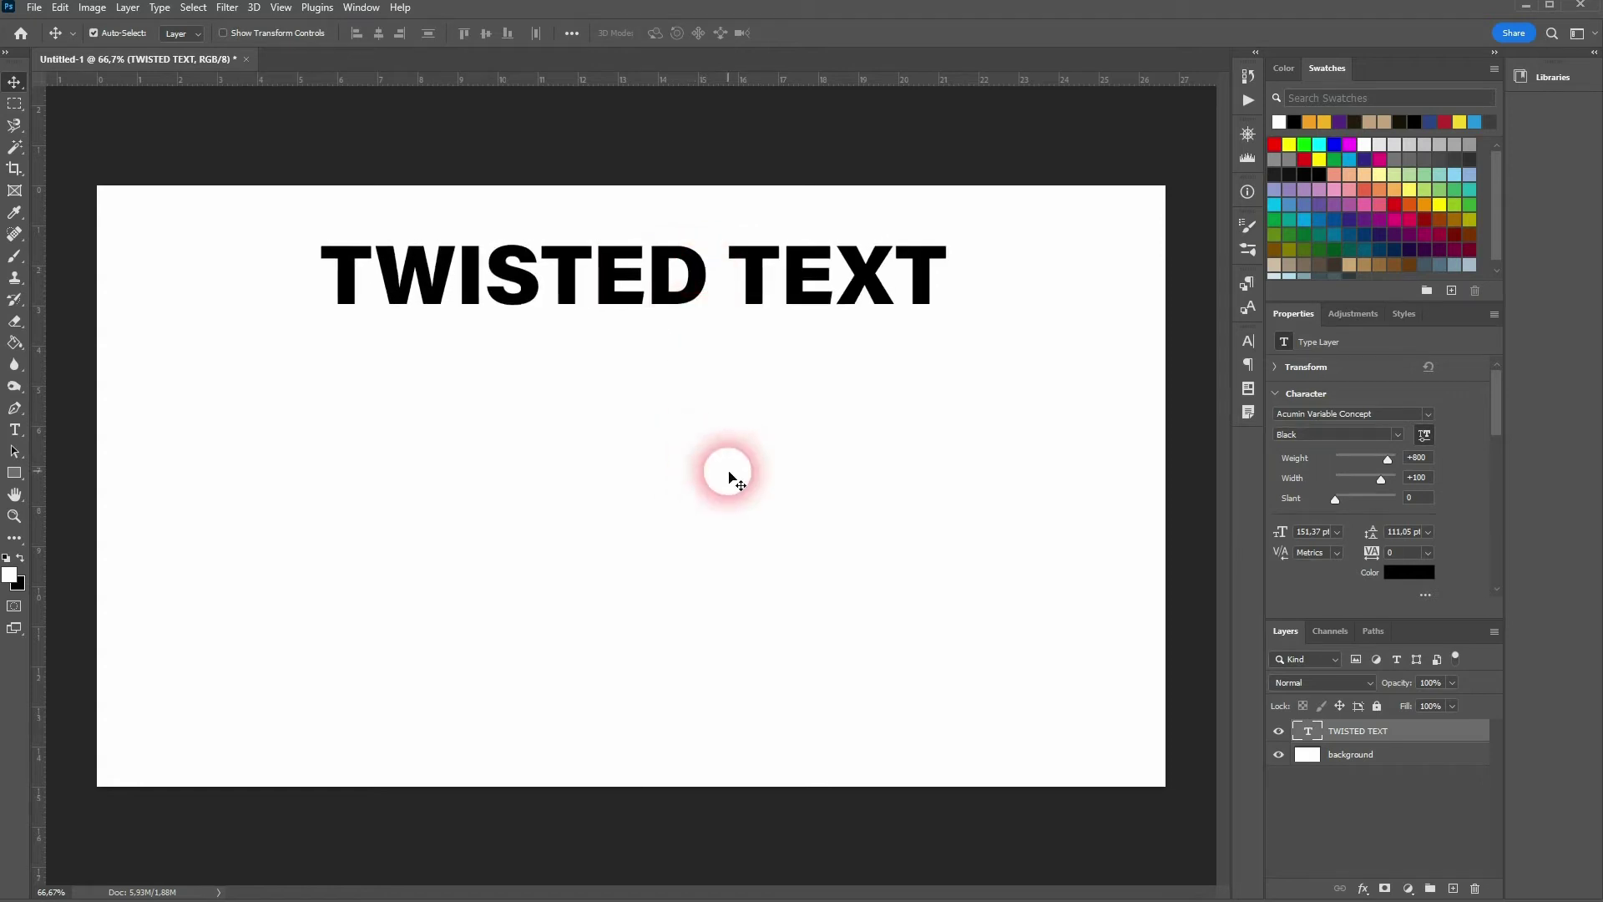
{"action": "left_click", "coordinate": [379, 32]}
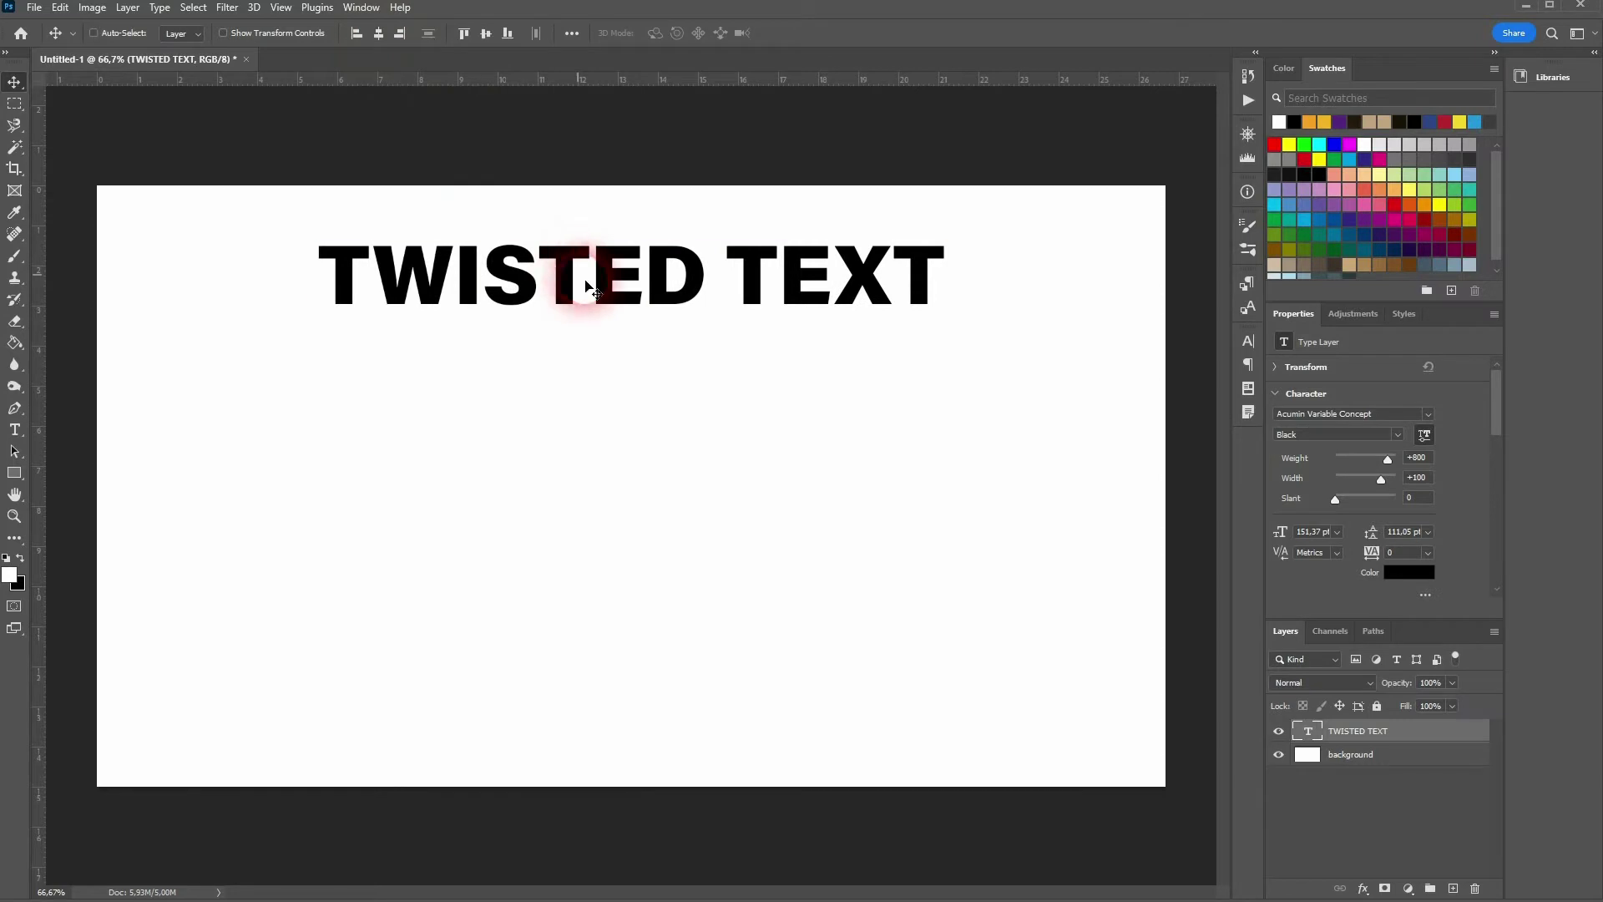
{"action": "key", "text": "ctrl+t"}
{"action": "left_click_drag", "start_coordinate": [947, 279], "coordinate": [1075, 282]}
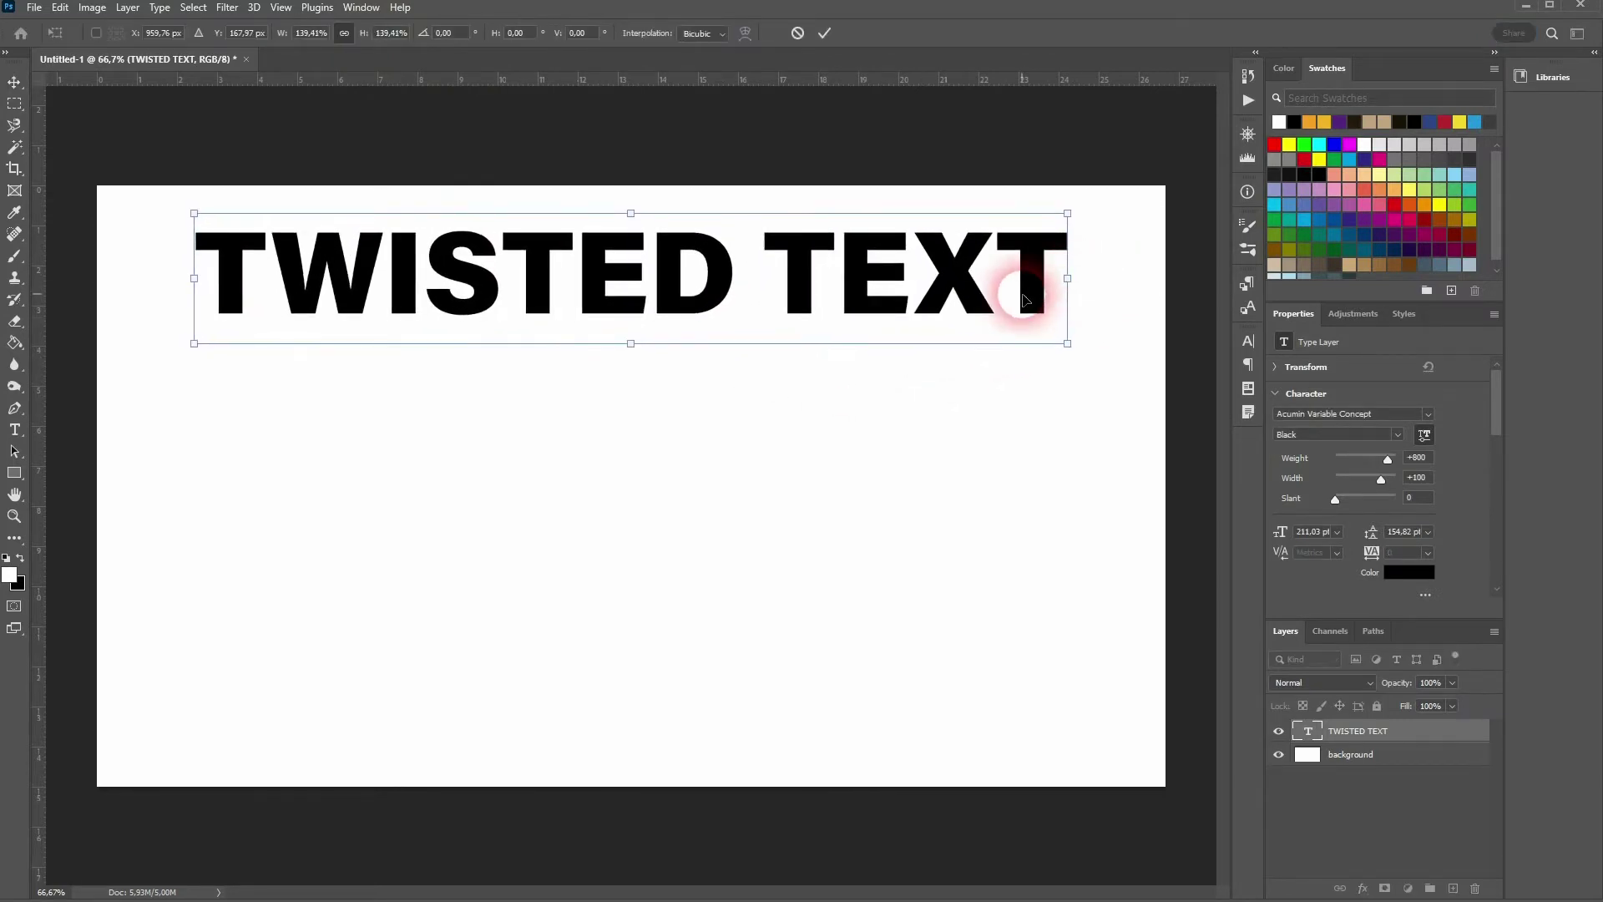
Copy and repeatedly paste the TWISTED TEXT line into six stacked lines.
{"action": "left_click", "coordinate": [21, 432]}
{"action": "double_click", "coordinate": [533, 276]}
{"action": "key", "text": "ctrl+c"}
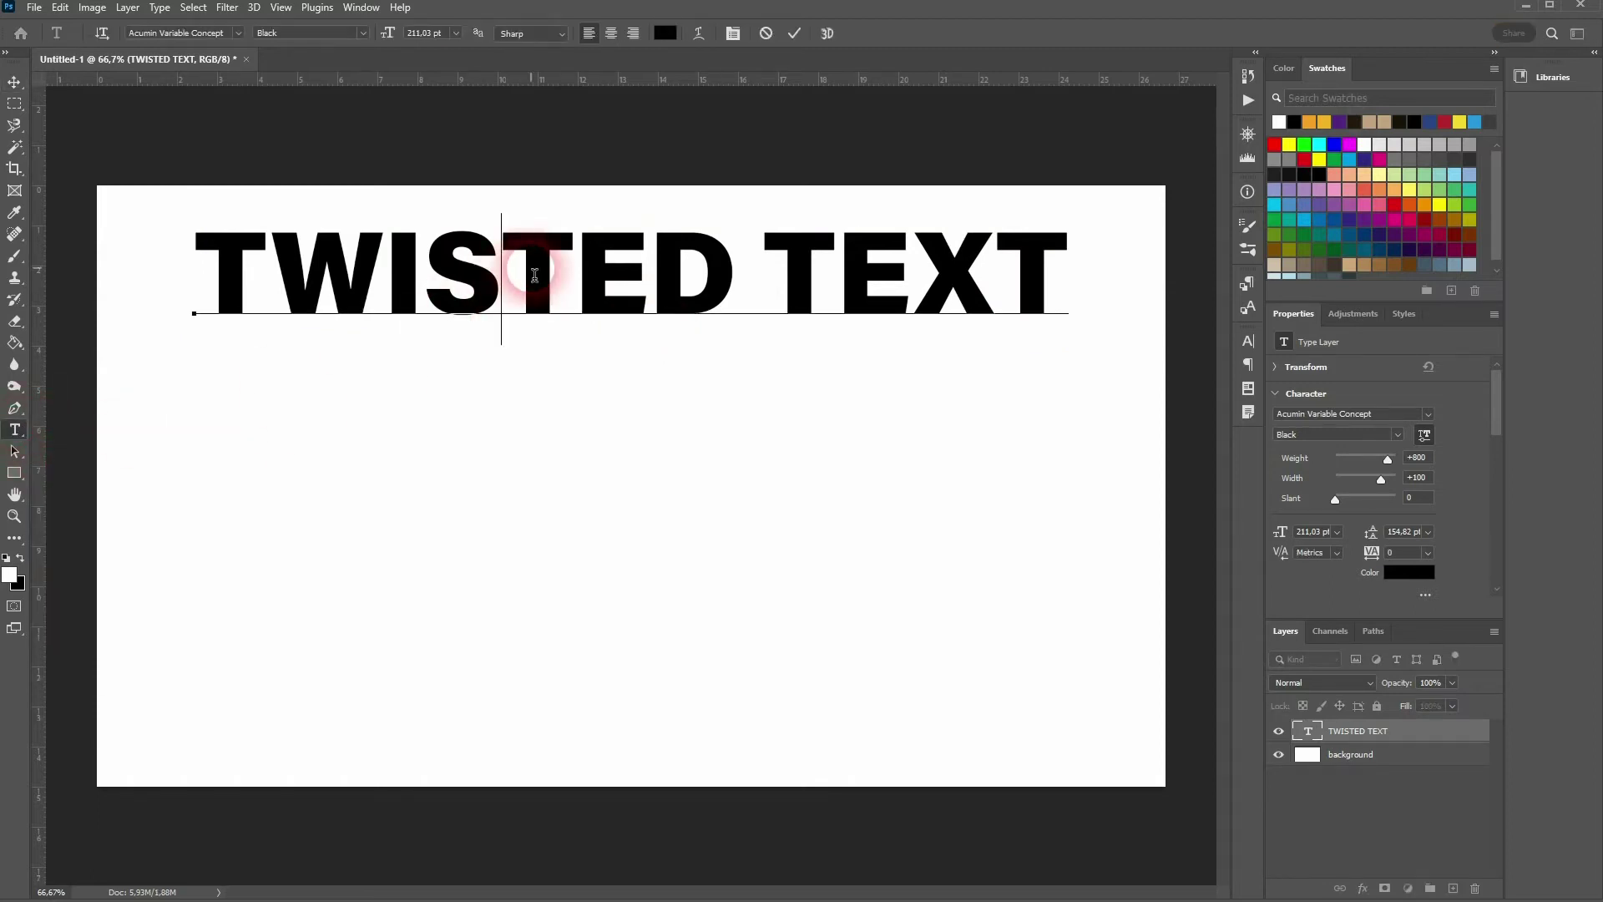
{"action": "left_click", "coordinate": [534, 275]}
{"action": "key", "text": "Return"}
{"action": "key", "text": "ctrl+v"}
{"action": "key", "text": "Return"}
{"action": "key", "text": "ctrl+v"}
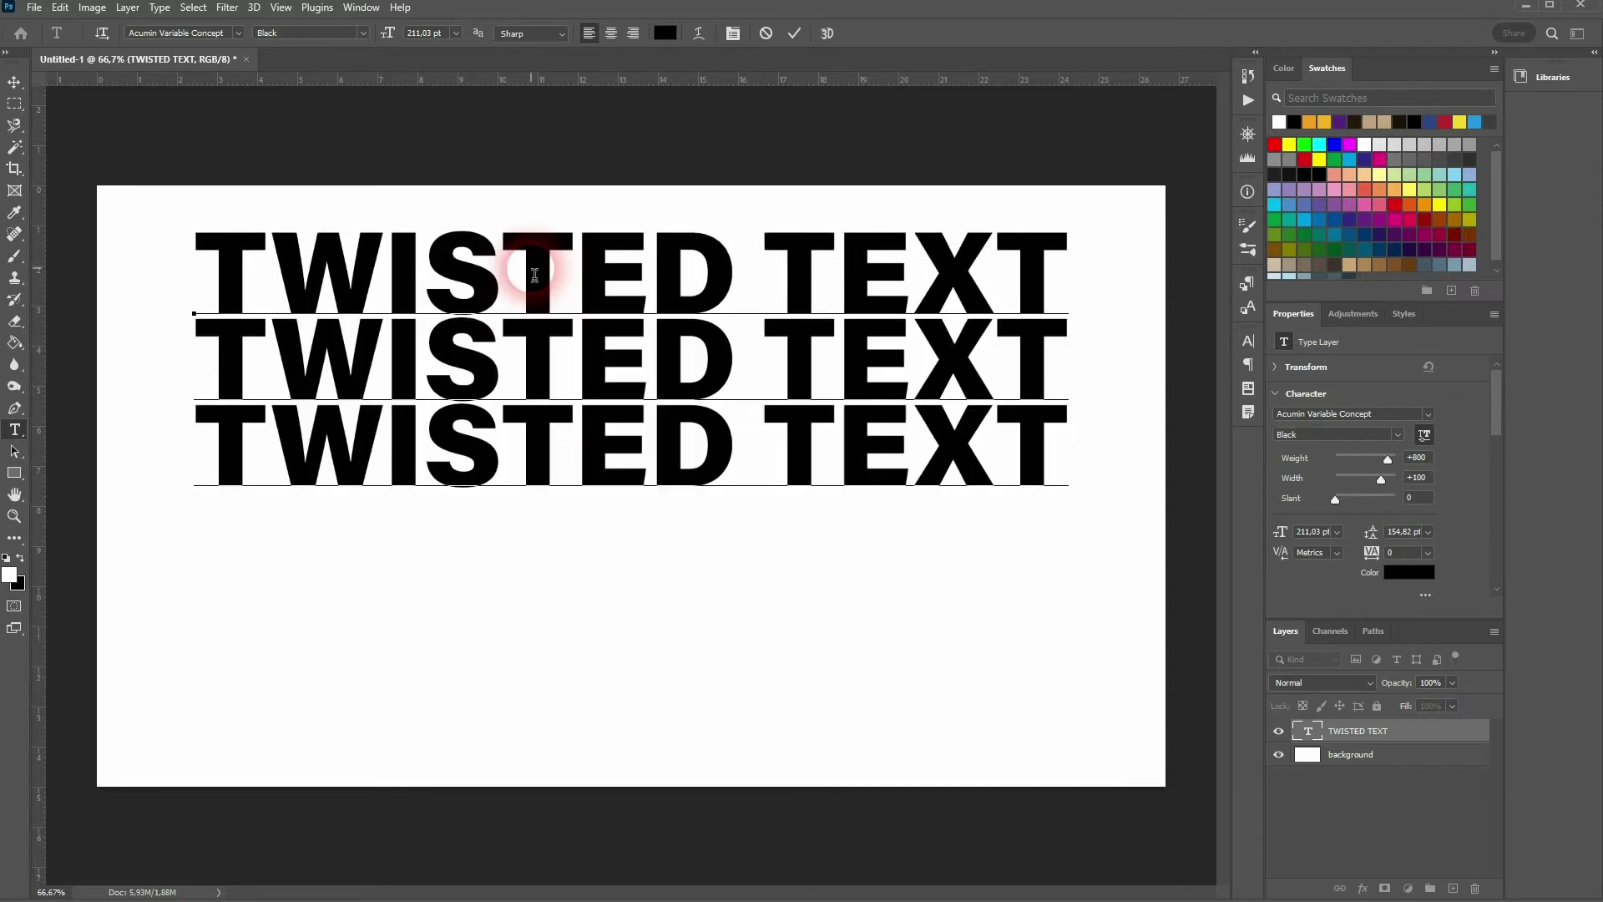
{"action": "key", "text": "Return"}
{"action": "key", "text": "ctrl+v"}
{"action": "key", "text": "Return"}
{"action": "key", "text": "ctrl+v"}
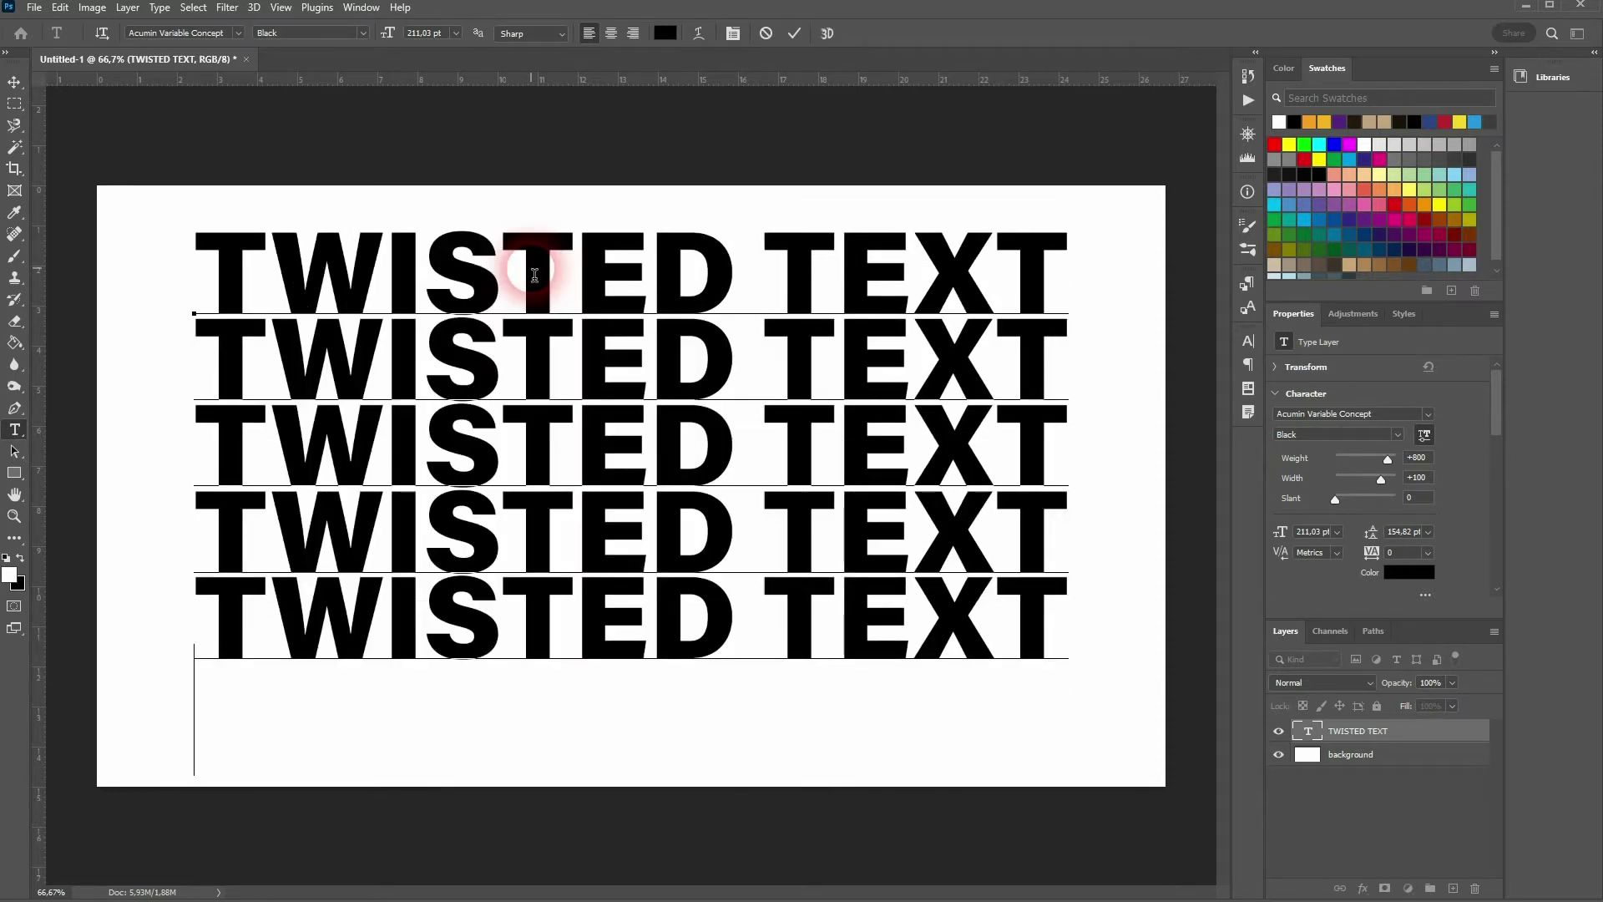
{"action": "key", "text": "ctrl+v"}
Commit the six-line text and select the text block on the canvas.
{"action": "left_click", "coordinate": [16, 86]}
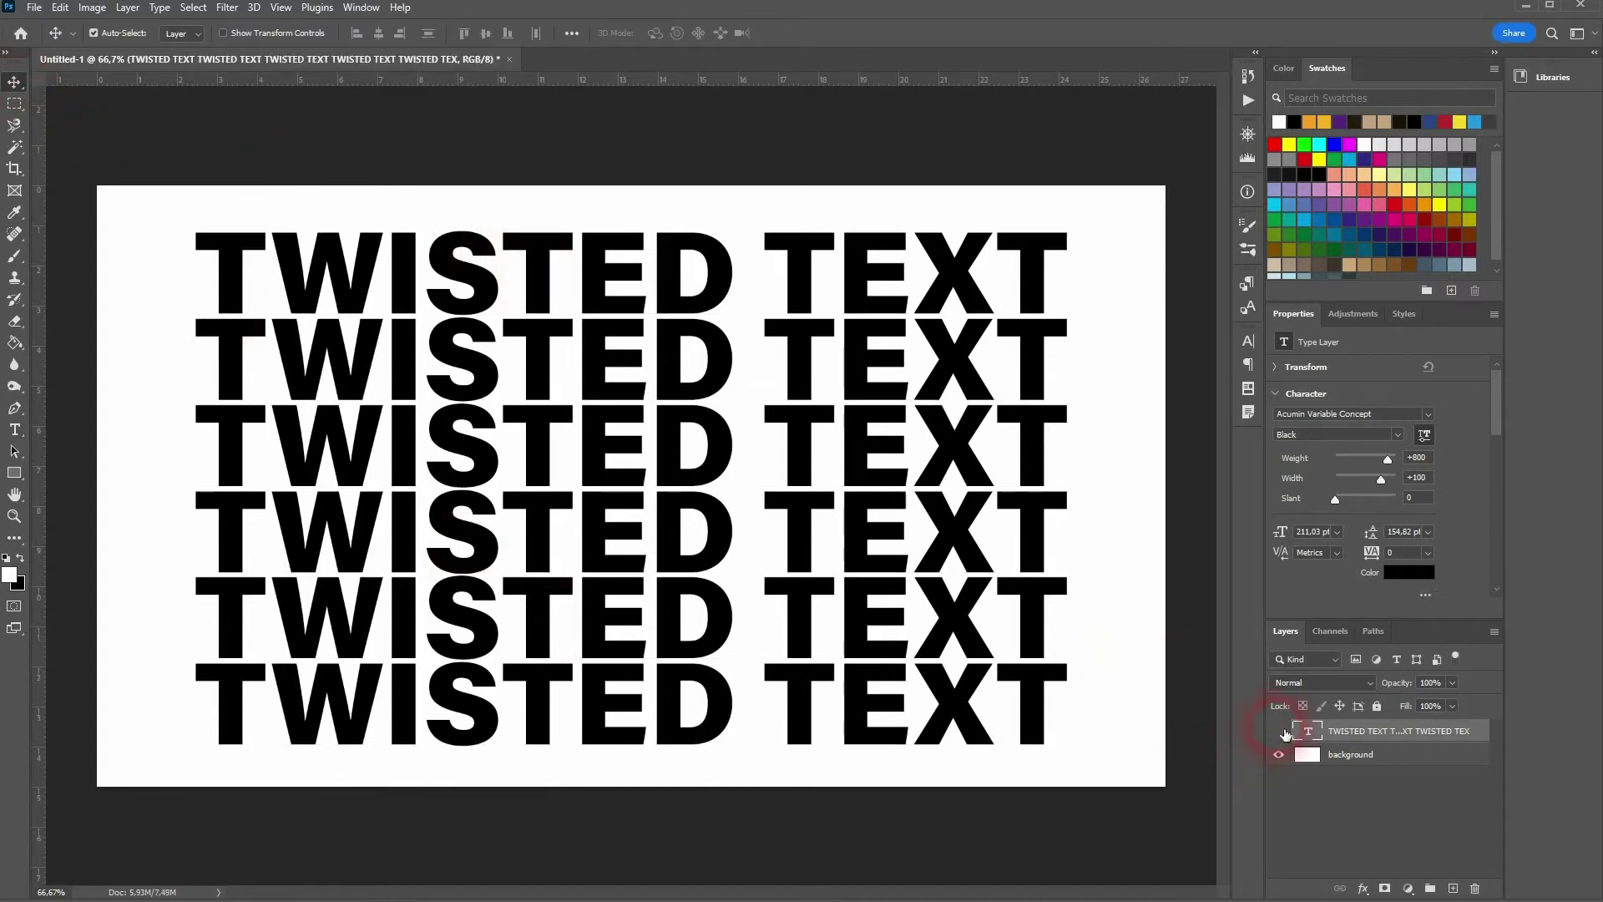
{"action": "left_click", "coordinate": [1278, 730]}
{"action": "left_click", "coordinate": [1279, 731]}
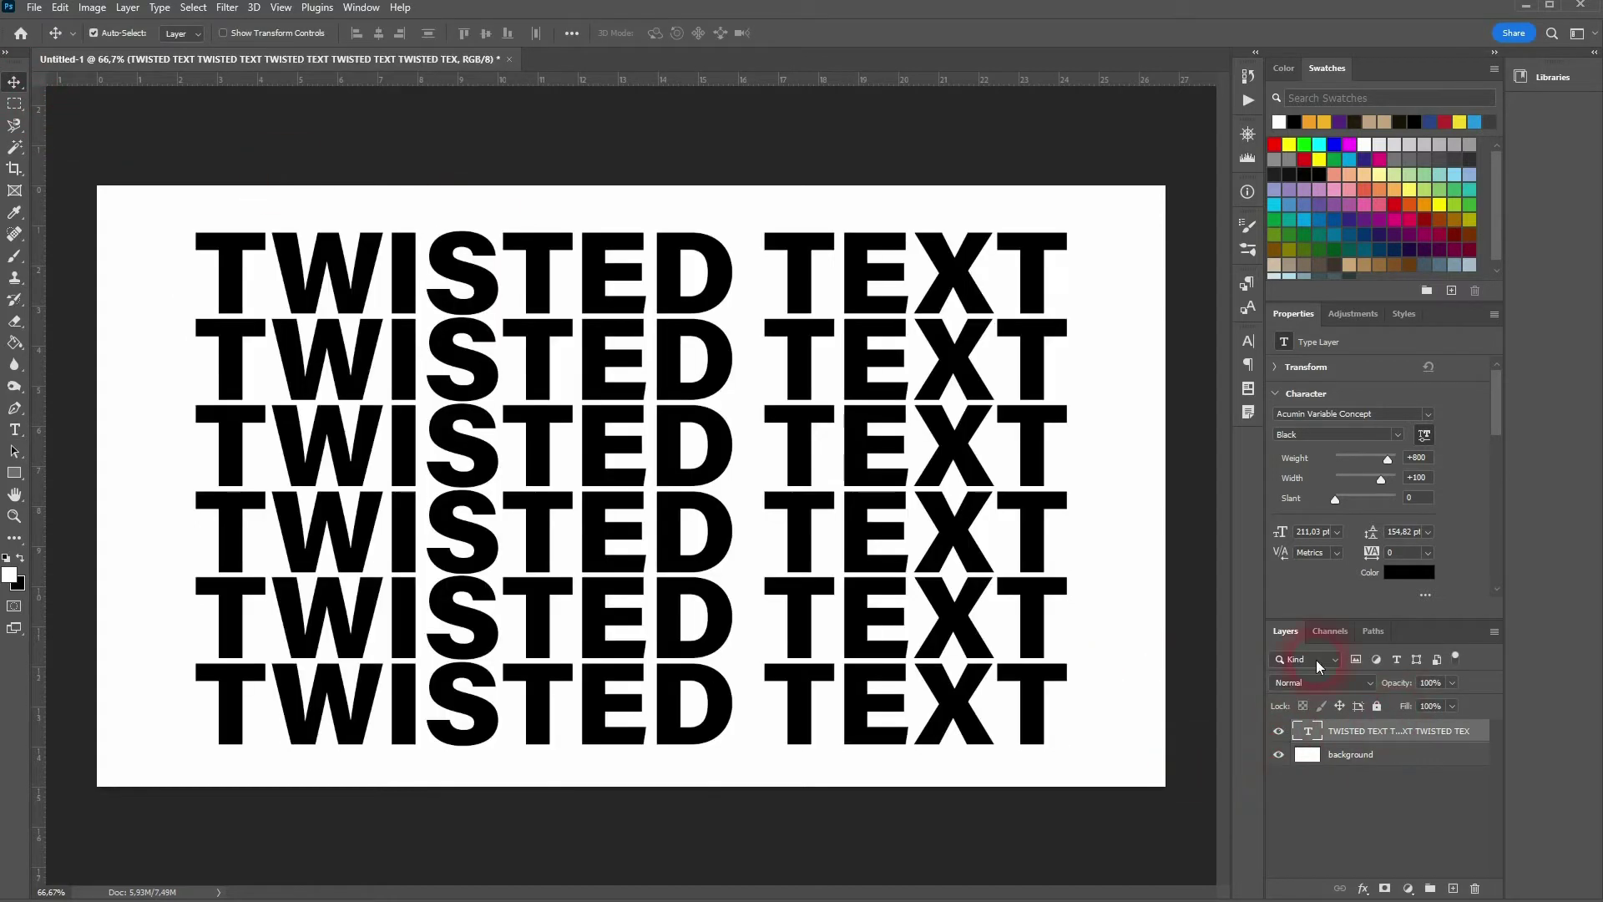
{"action": "left_click", "coordinate": [802, 451]}
Align the text to the canvas, deselect, and convert the layer to a Smart Object.
{"action": "key", "text": "ctrl+a"}
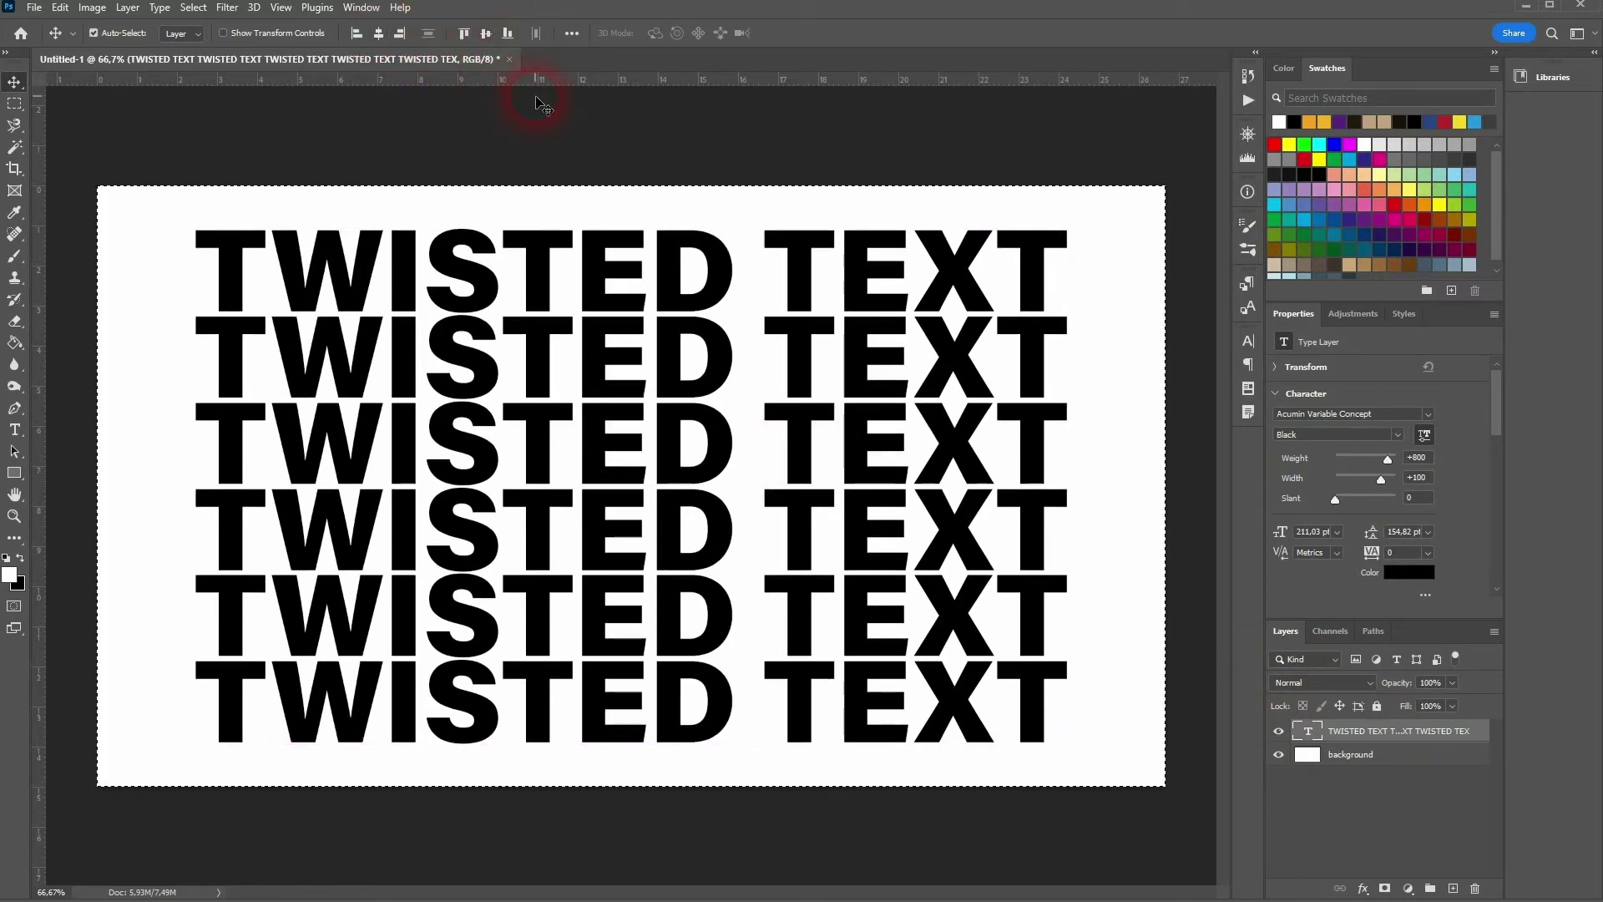
{"action": "key", "text": "ctrl+d"}
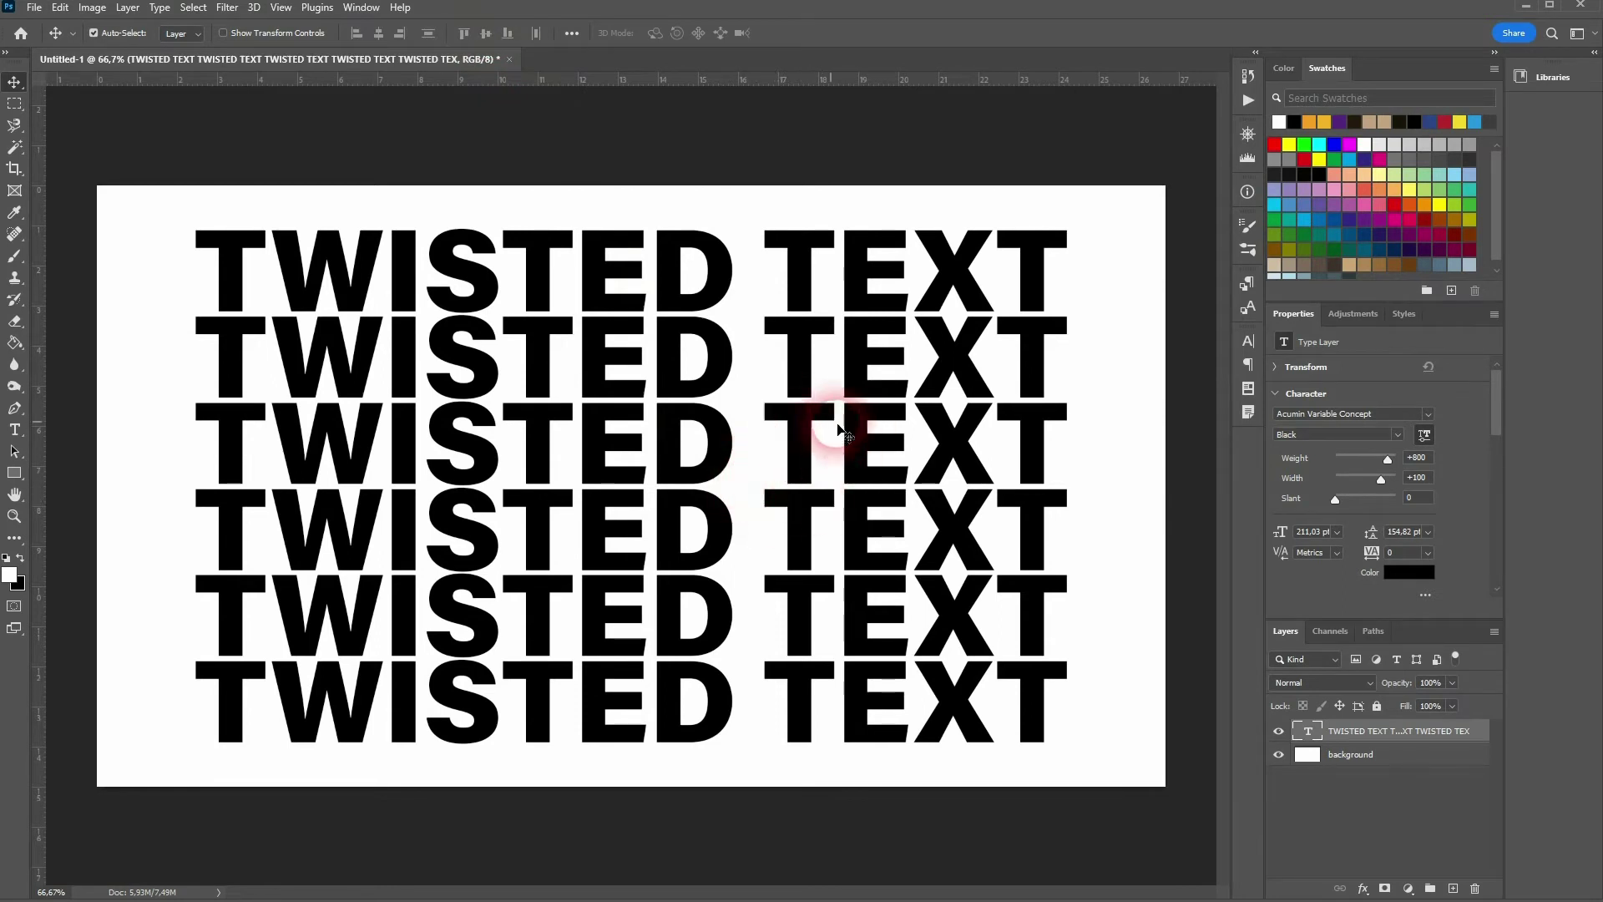
{"action": "right_click", "coordinate": [1350, 732]}
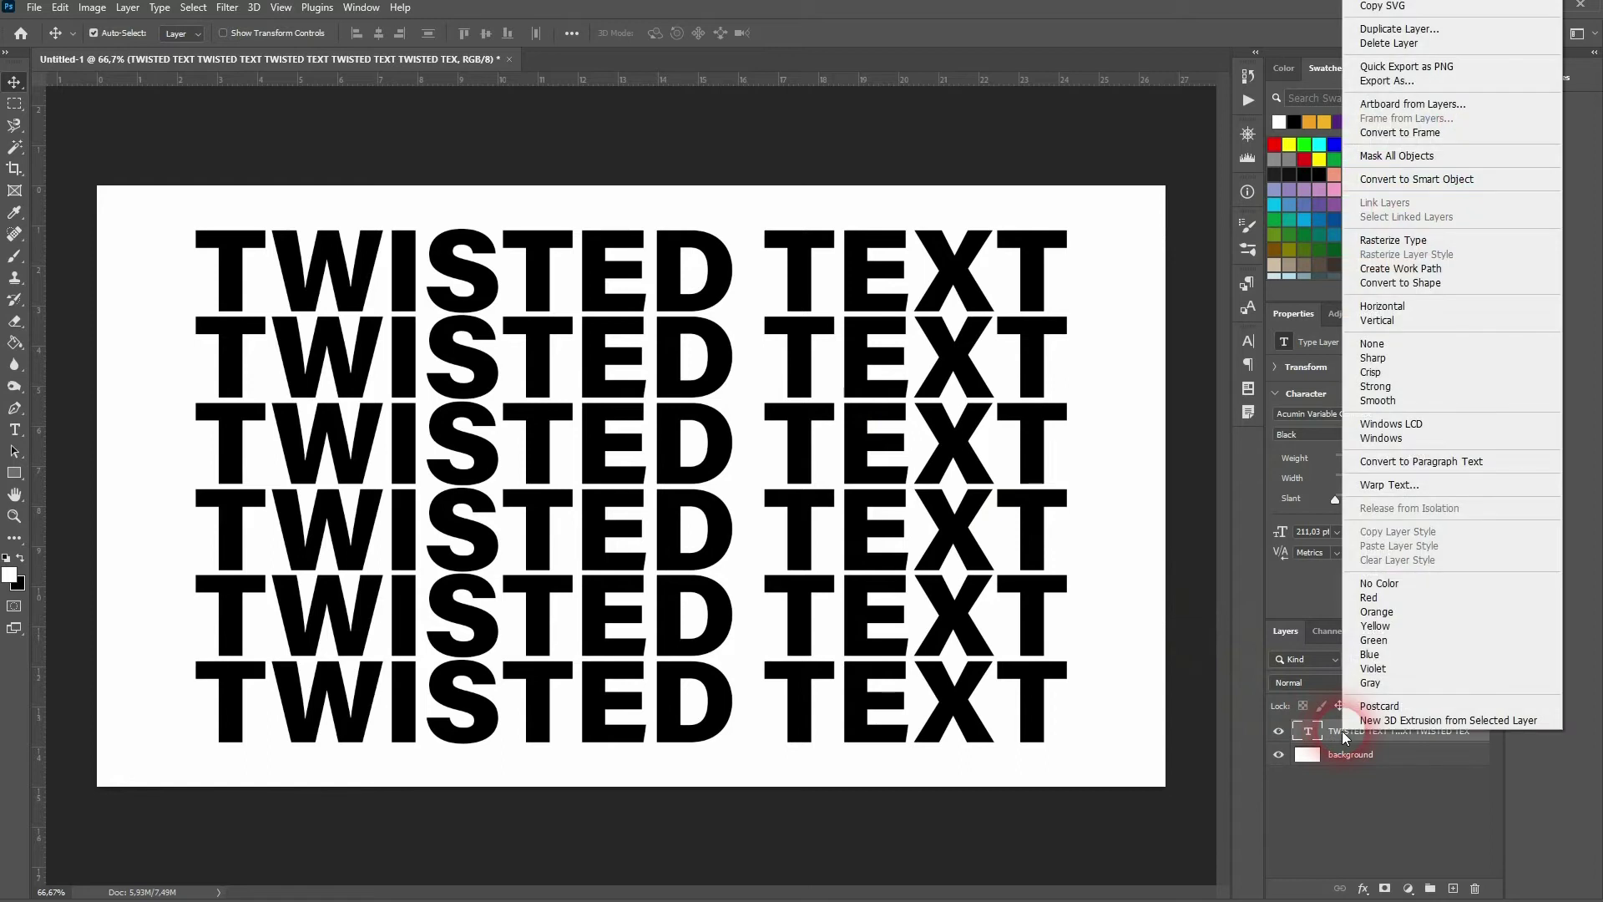
{"action": "left_click", "coordinate": [1406, 179]}
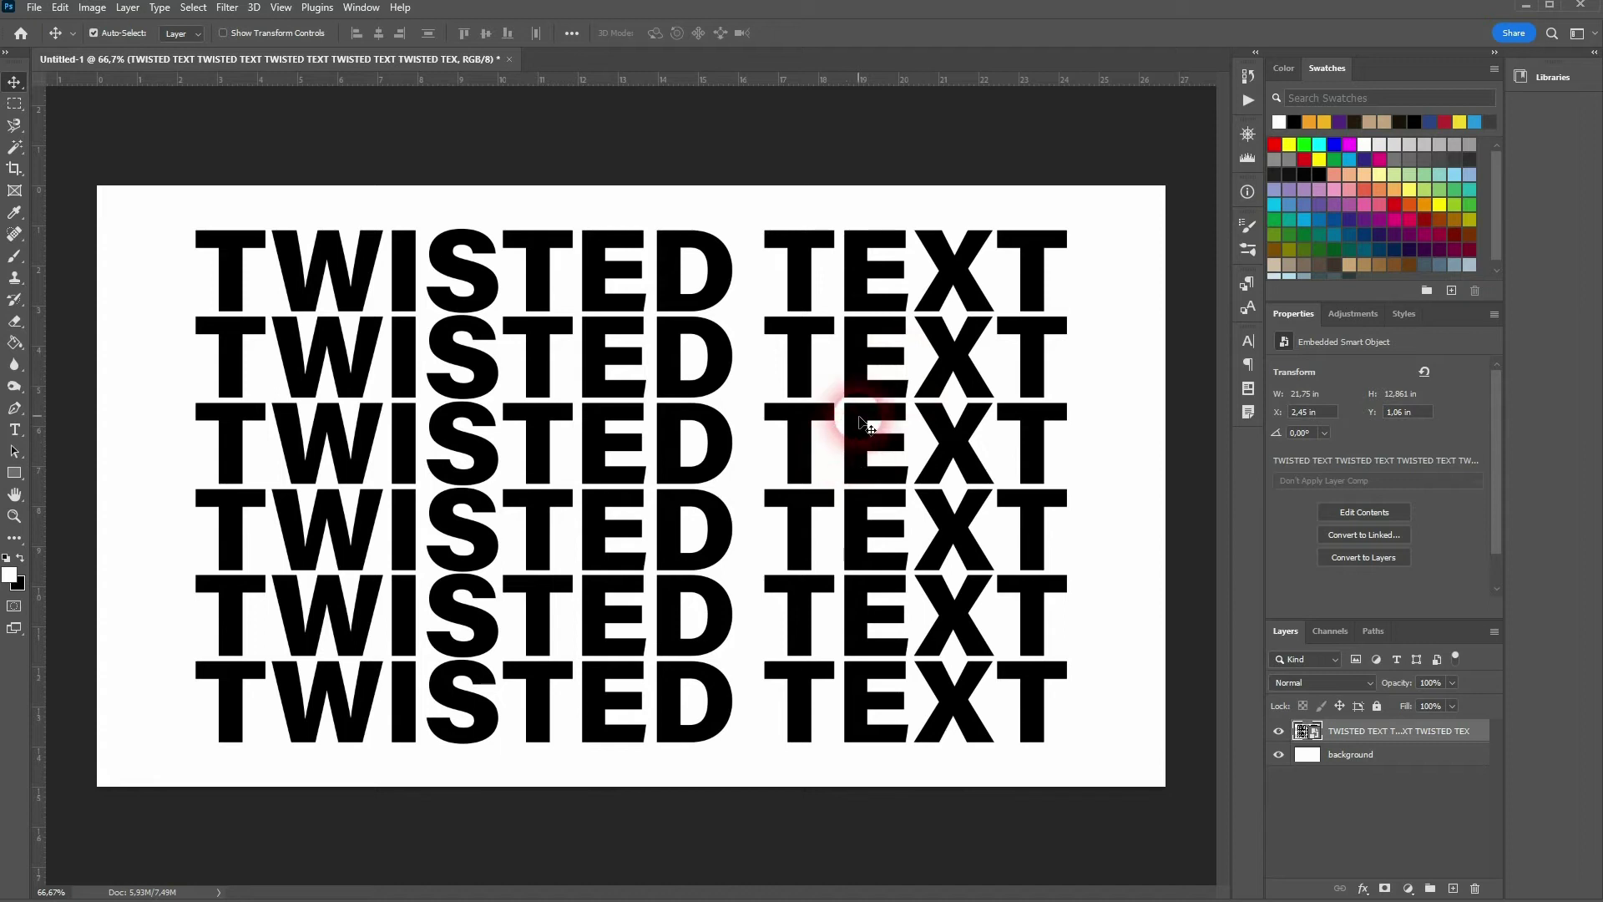
Enter Warp mode, add a crosswise grid split, and twist the lower-left letters.
{"action": "key", "text": "ctrl+t"}
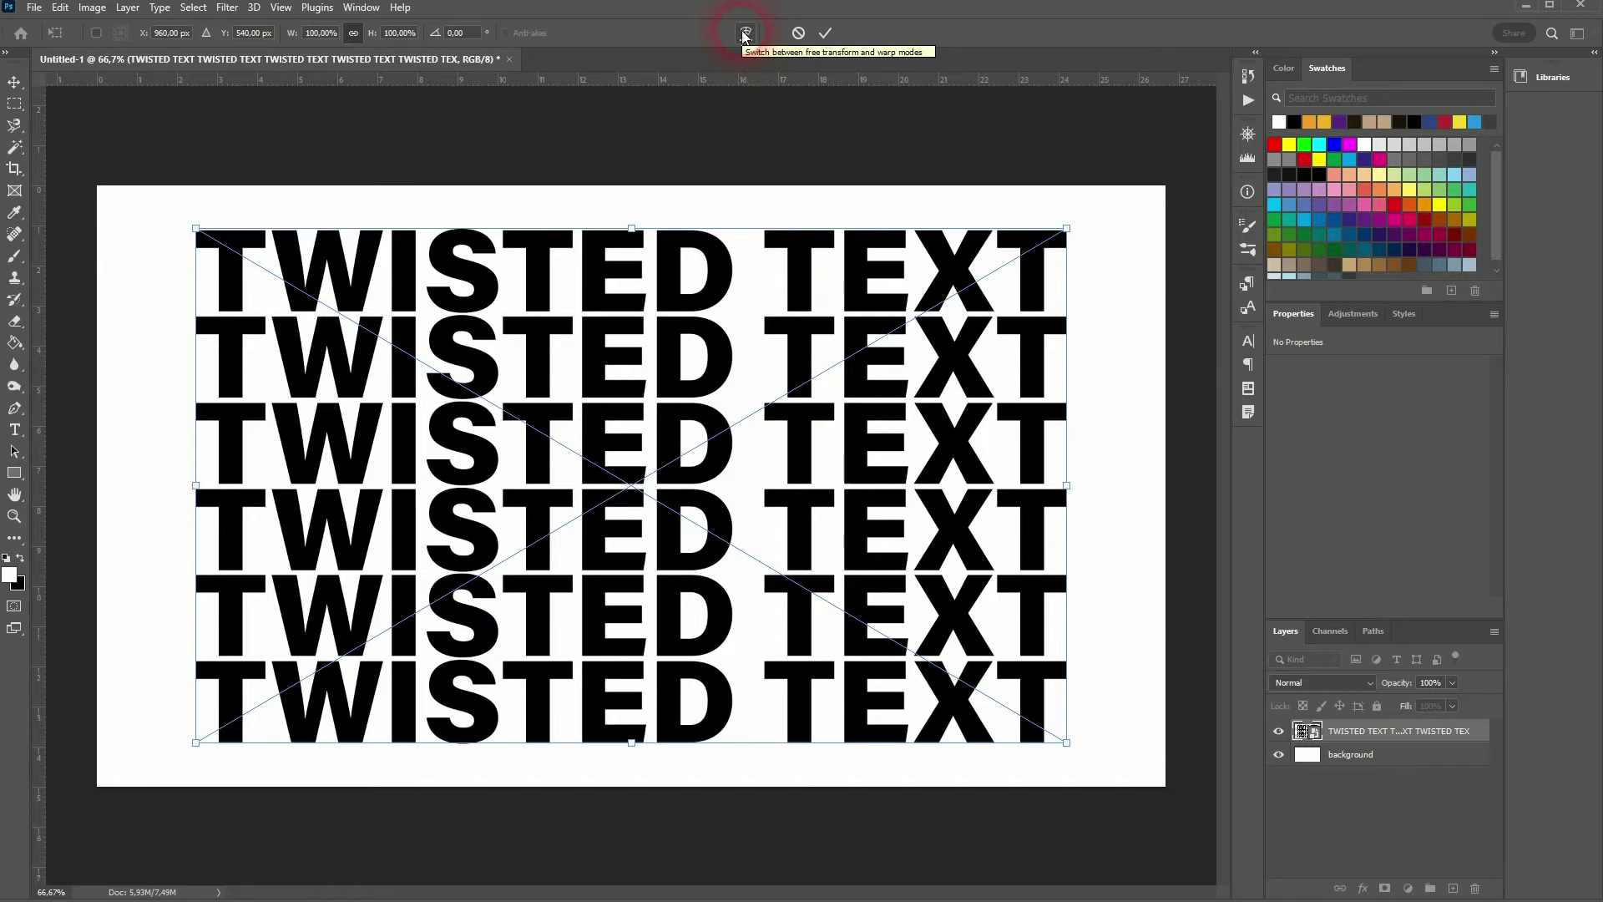
{"action": "left_click", "coordinate": [744, 33]}
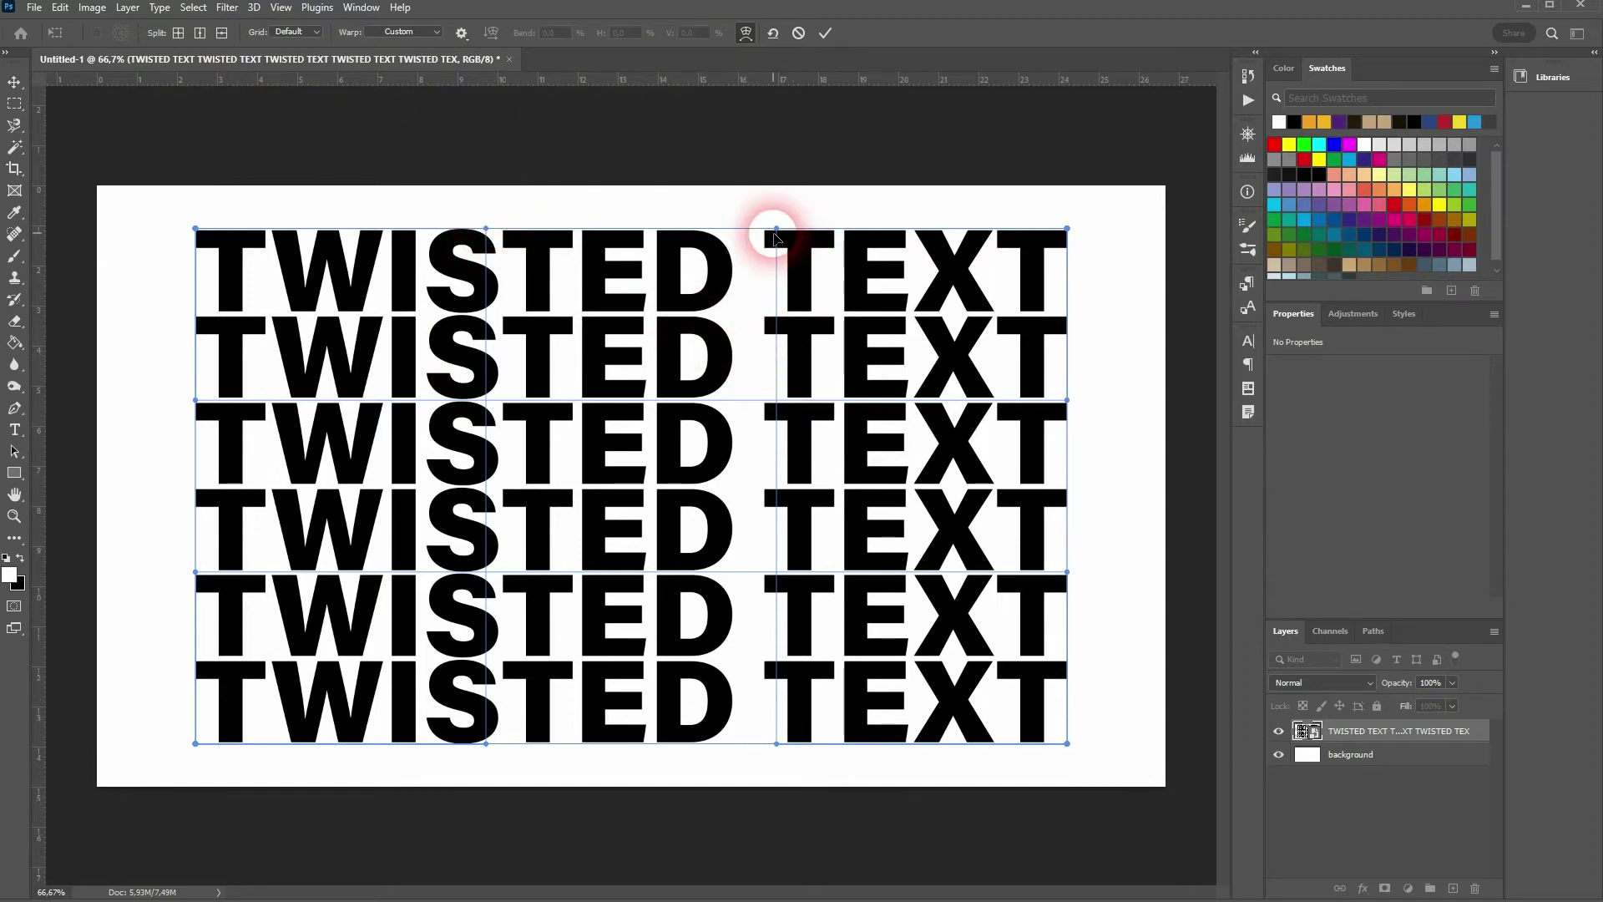
{"action": "left_click", "coordinate": [177, 38]}
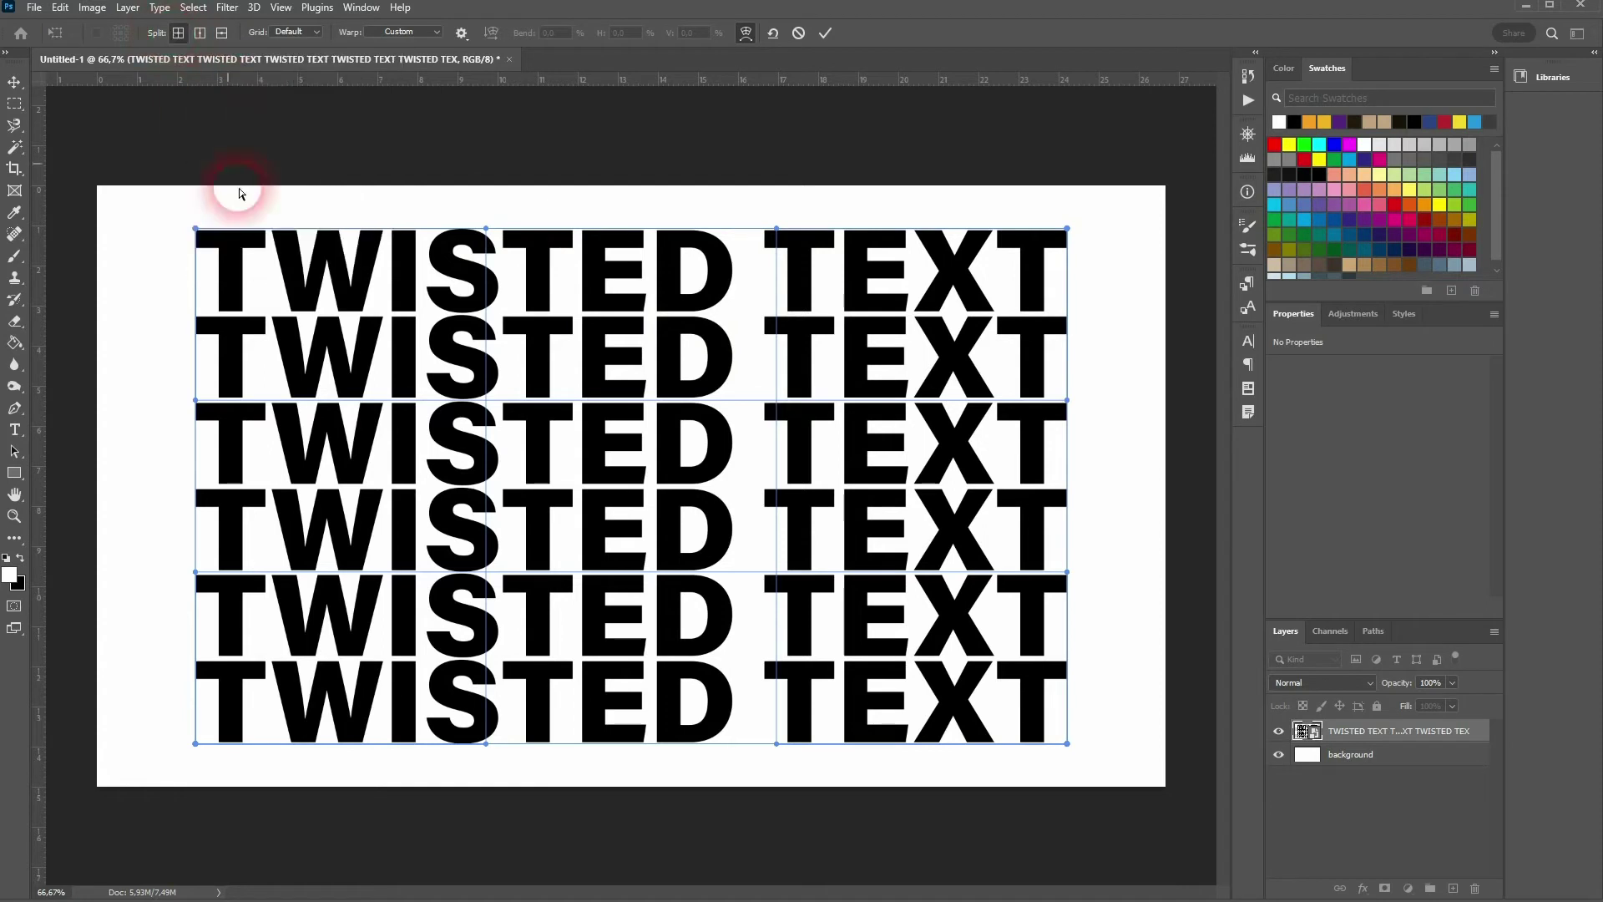
{"action": "left_click", "coordinate": [373, 632]}
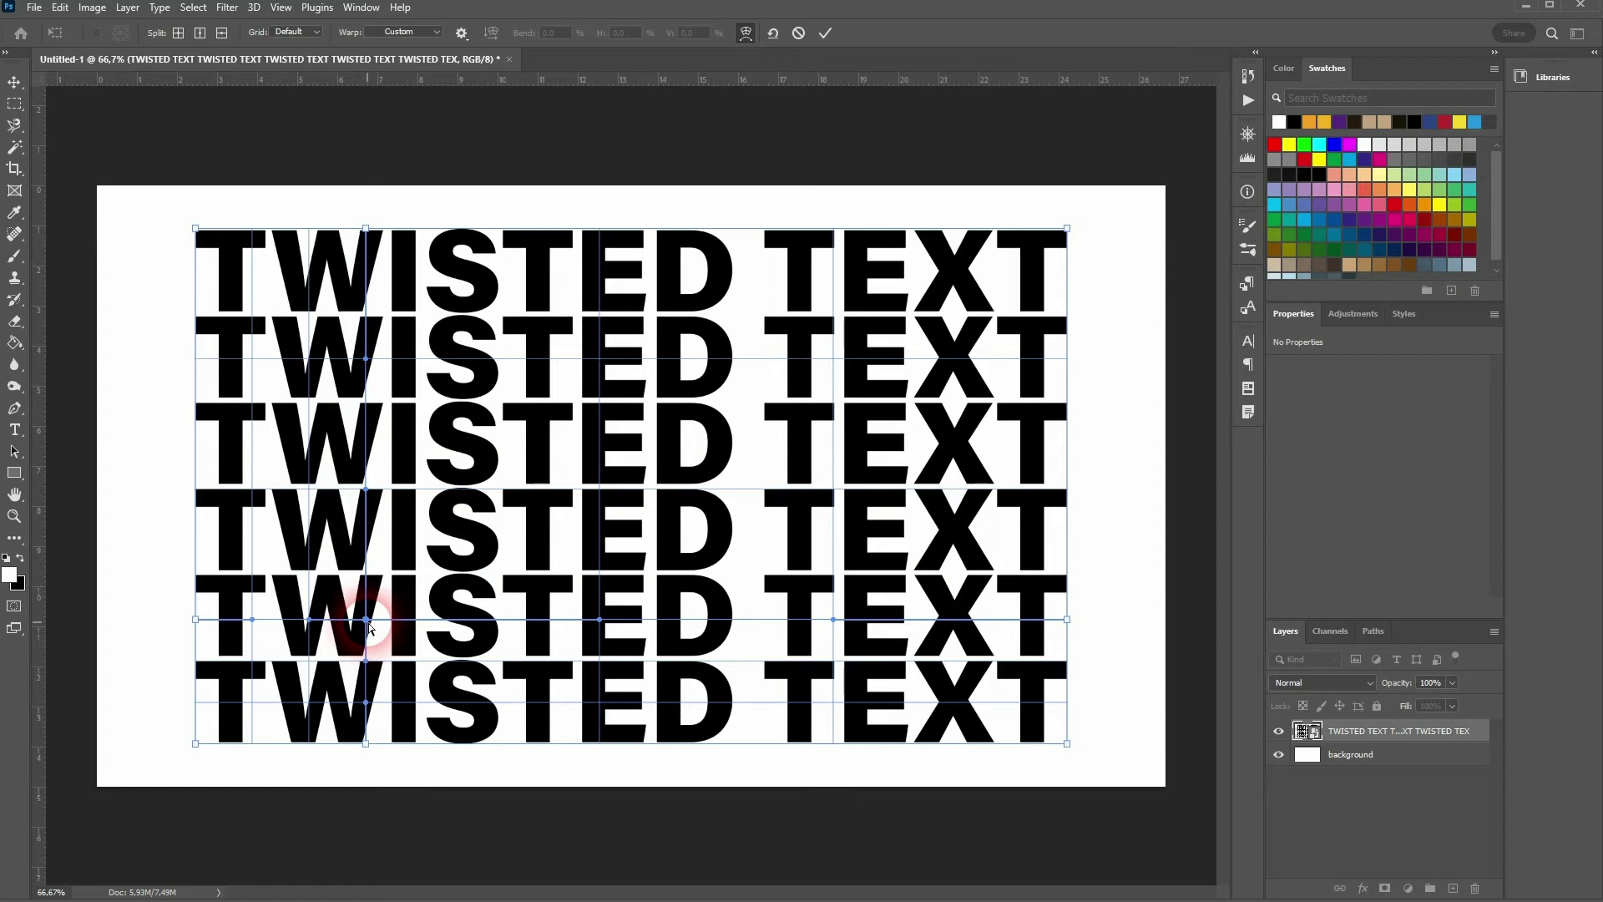
{"action": "mouse_move", "coordinate": [373, 632]}
{"action": "left_mouse_down"}
{"action": "mouse_move", "coordinate": [395, 649]}
{"action": "mouse_move", "coordinate": [391, 698]}
{"action": "mouse_move", "coordinate": [354, 707]}
{"action": "left_mouse_up"}
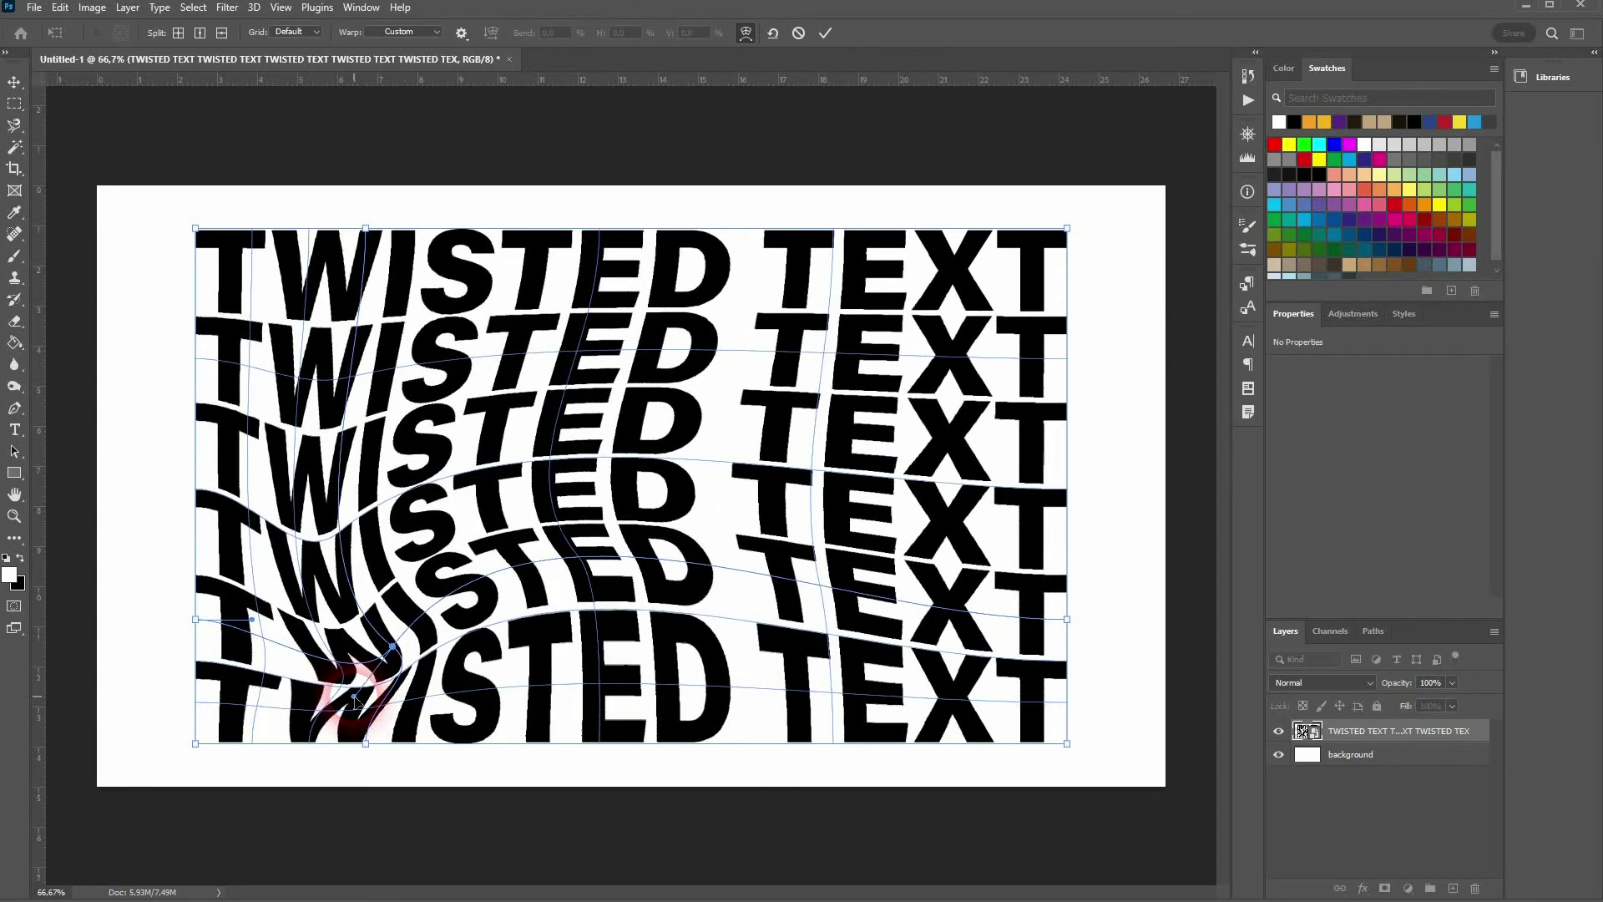
{"action": "left_click_drag", "start_coordinate": [355, 701], "coordinate": [377, 698]}
Bend the X column of TEXT diagonally down-right and fine-tune the twist.
{"action": "left_click", "coordinate": [253, 102]}
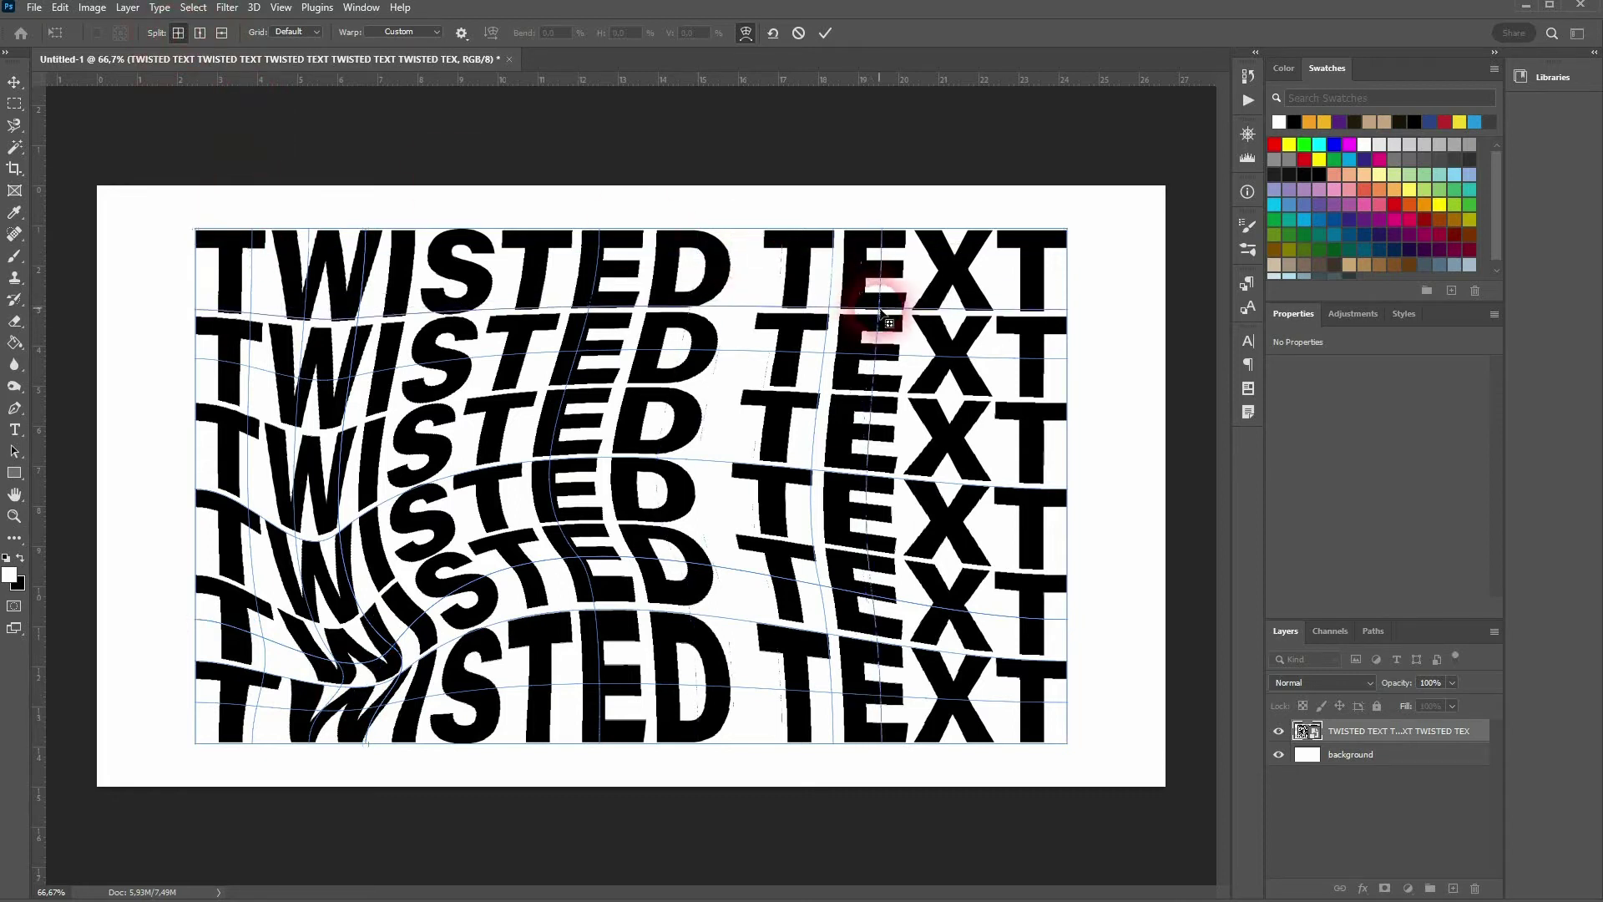
{"action": "left_click_drag", "start_coordinate": [927, 244], "coordinate": [932, 328]}
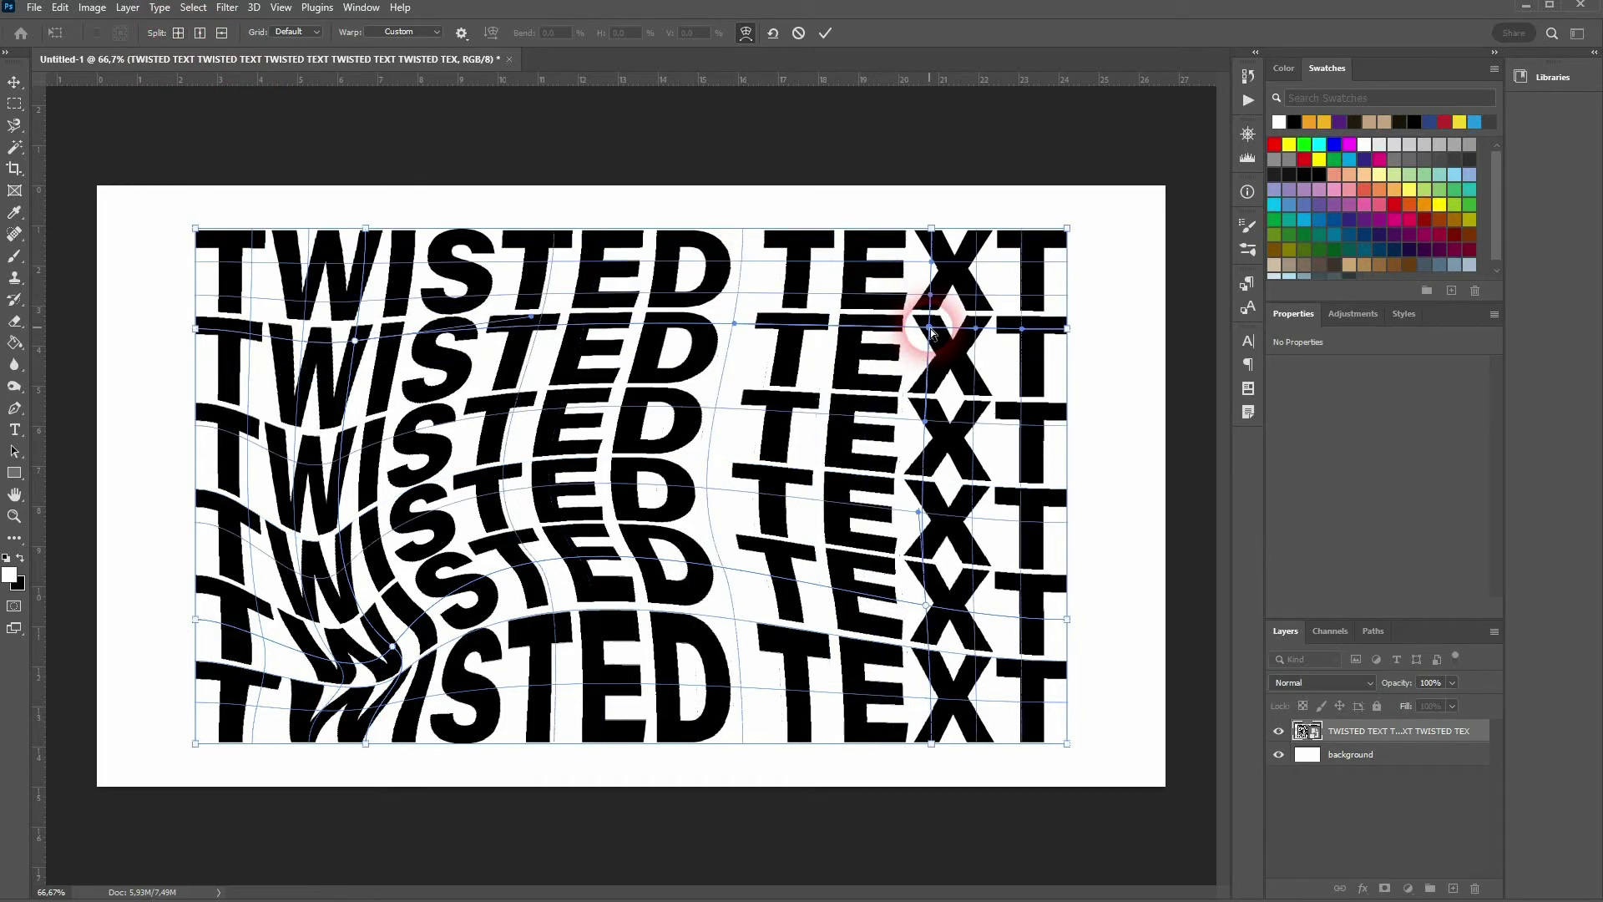
{"action": "mouse_move", "coordinate": [931, 328]}
{"action": "left_mouse_down"}
{"action": "mouse_move", "coordinate": [952, 361]}
{"action": "mouse_move", "coordinate": [971, 351]}
{"action": "mouse_move", "coordinate": [915, 320]}
{"action": "mouse_move", "coordinate": [945, 394]}
{"action": "left_mouse_up"}
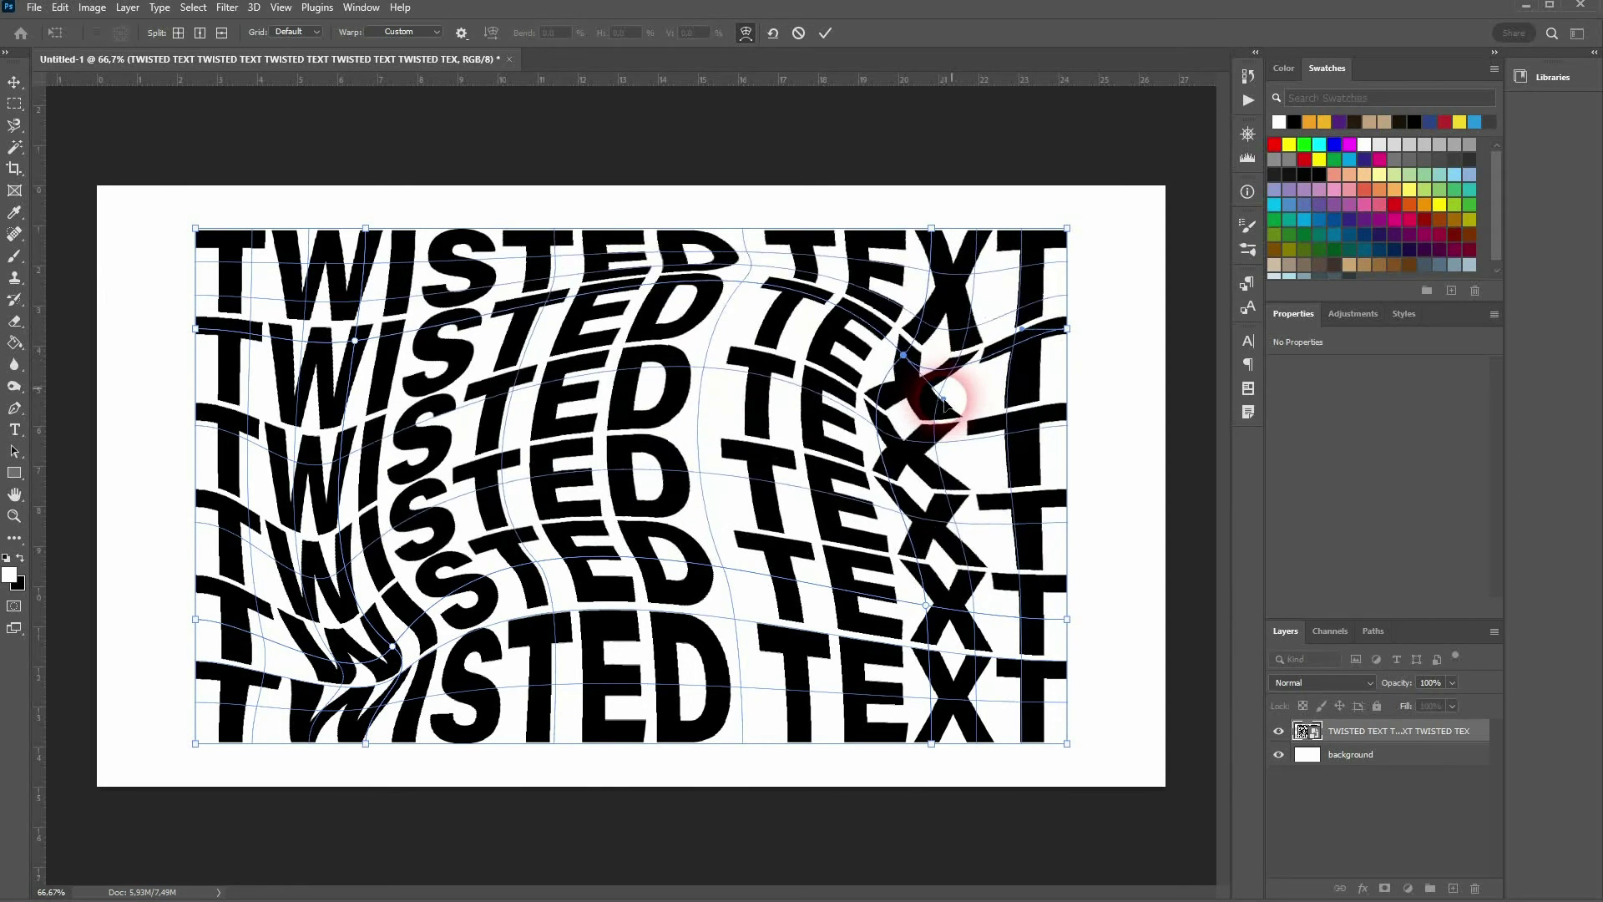
{"action": "left_click_drag", "start_coordinate": [946, 394], "coordinate": [937, 401]}
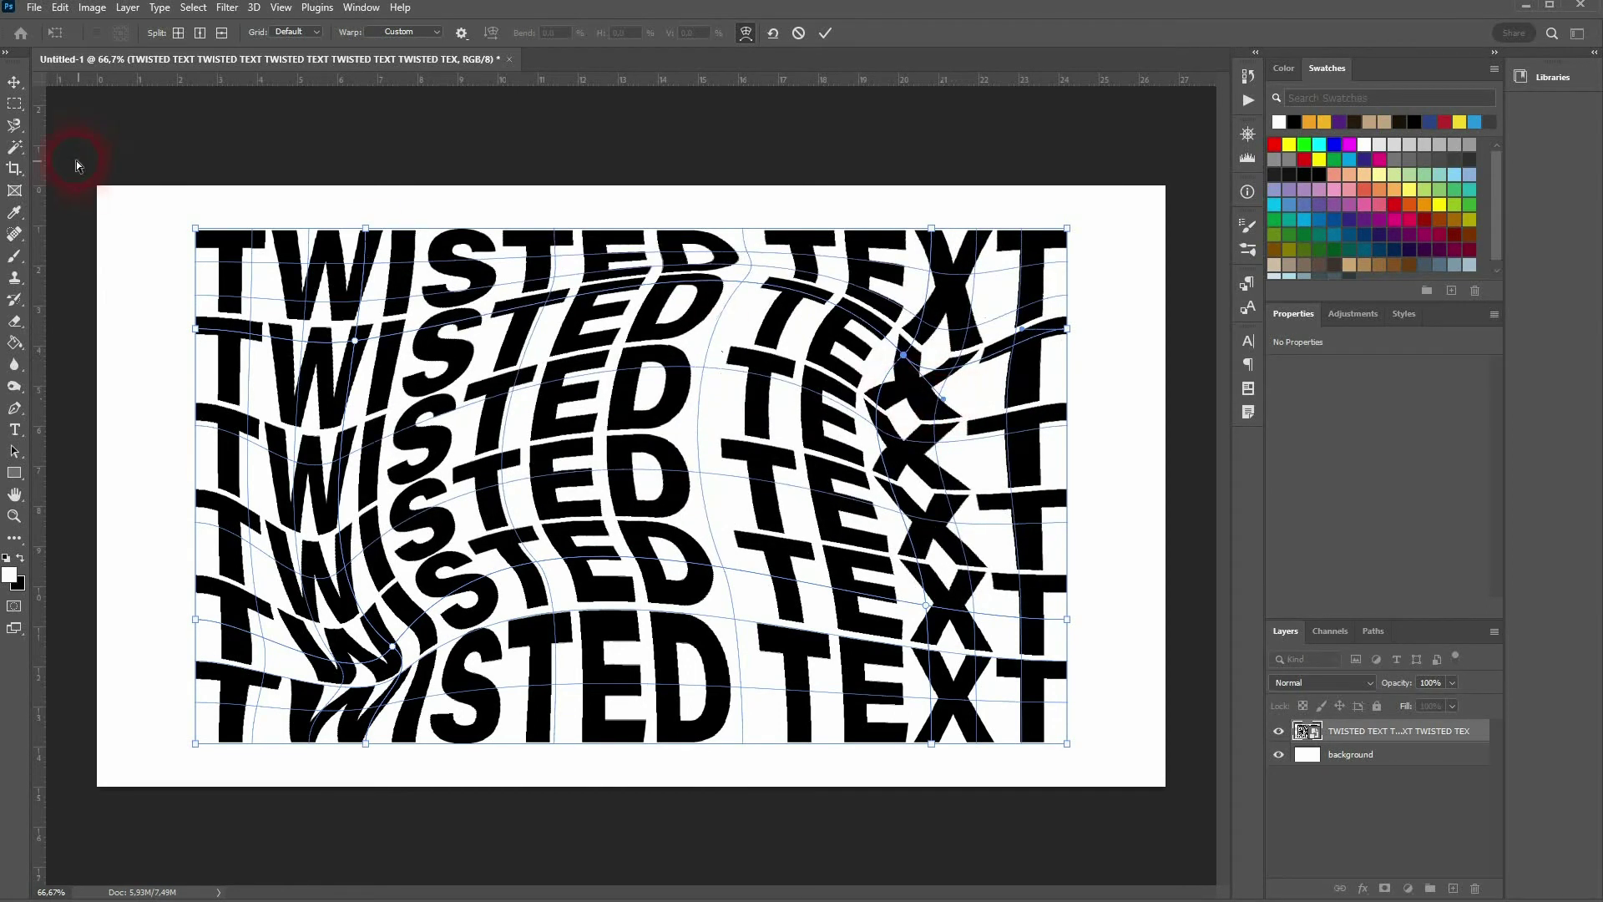
Commit the warp and open the smart object's contents as a separate document.
{"action": "left_click", "coordinate": [18, 83]}
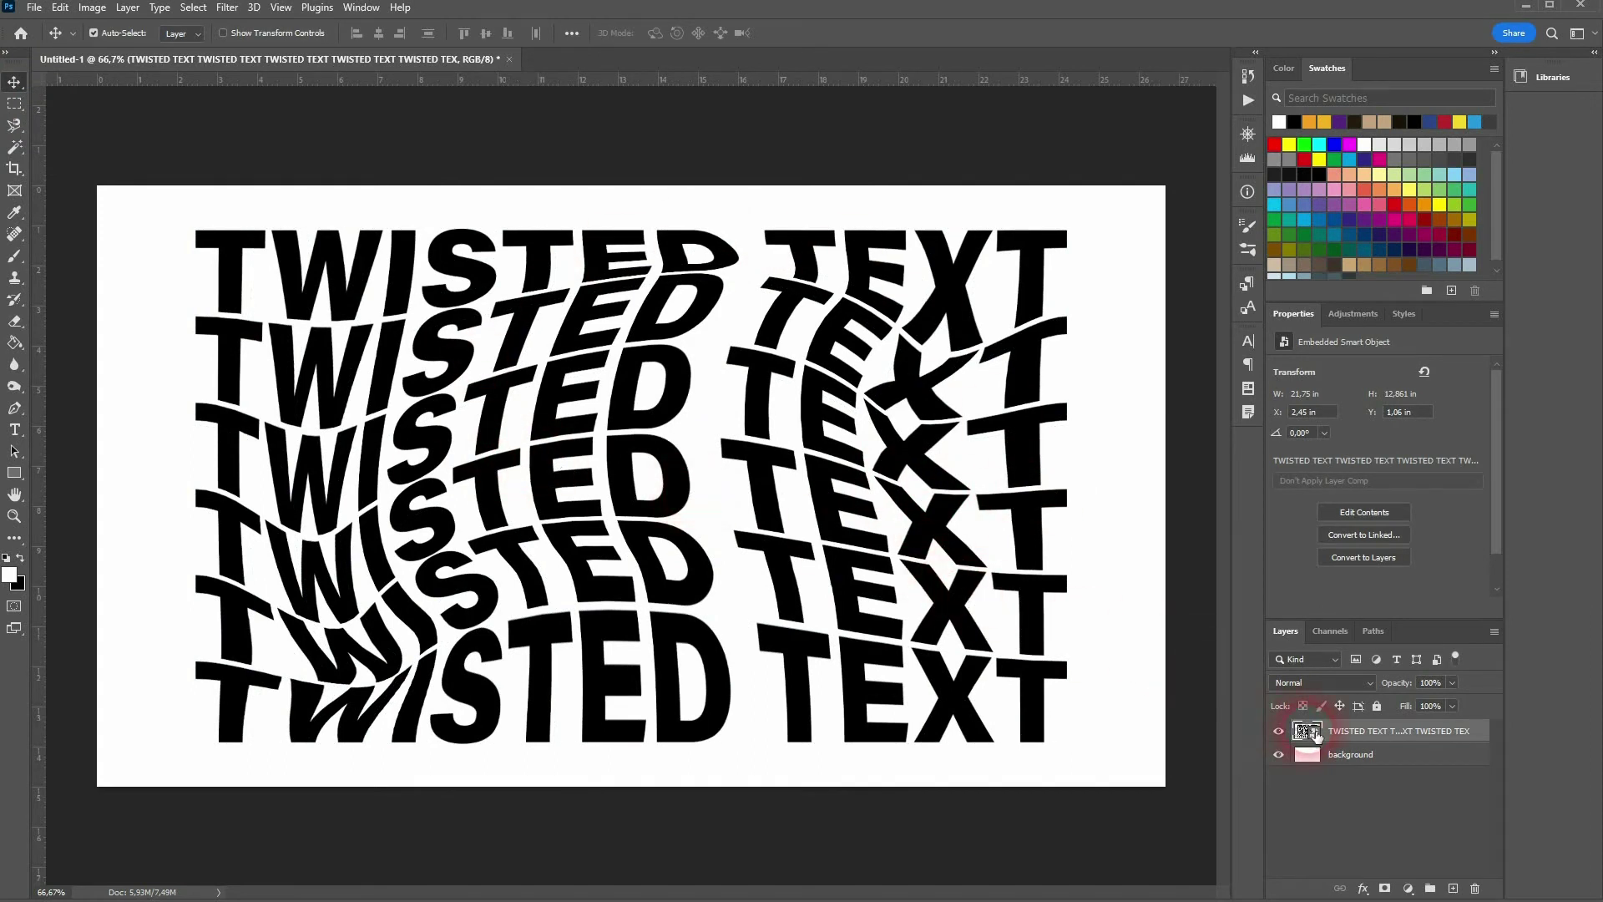
{"action": "double_click", "coordinate": [1313, 733]}
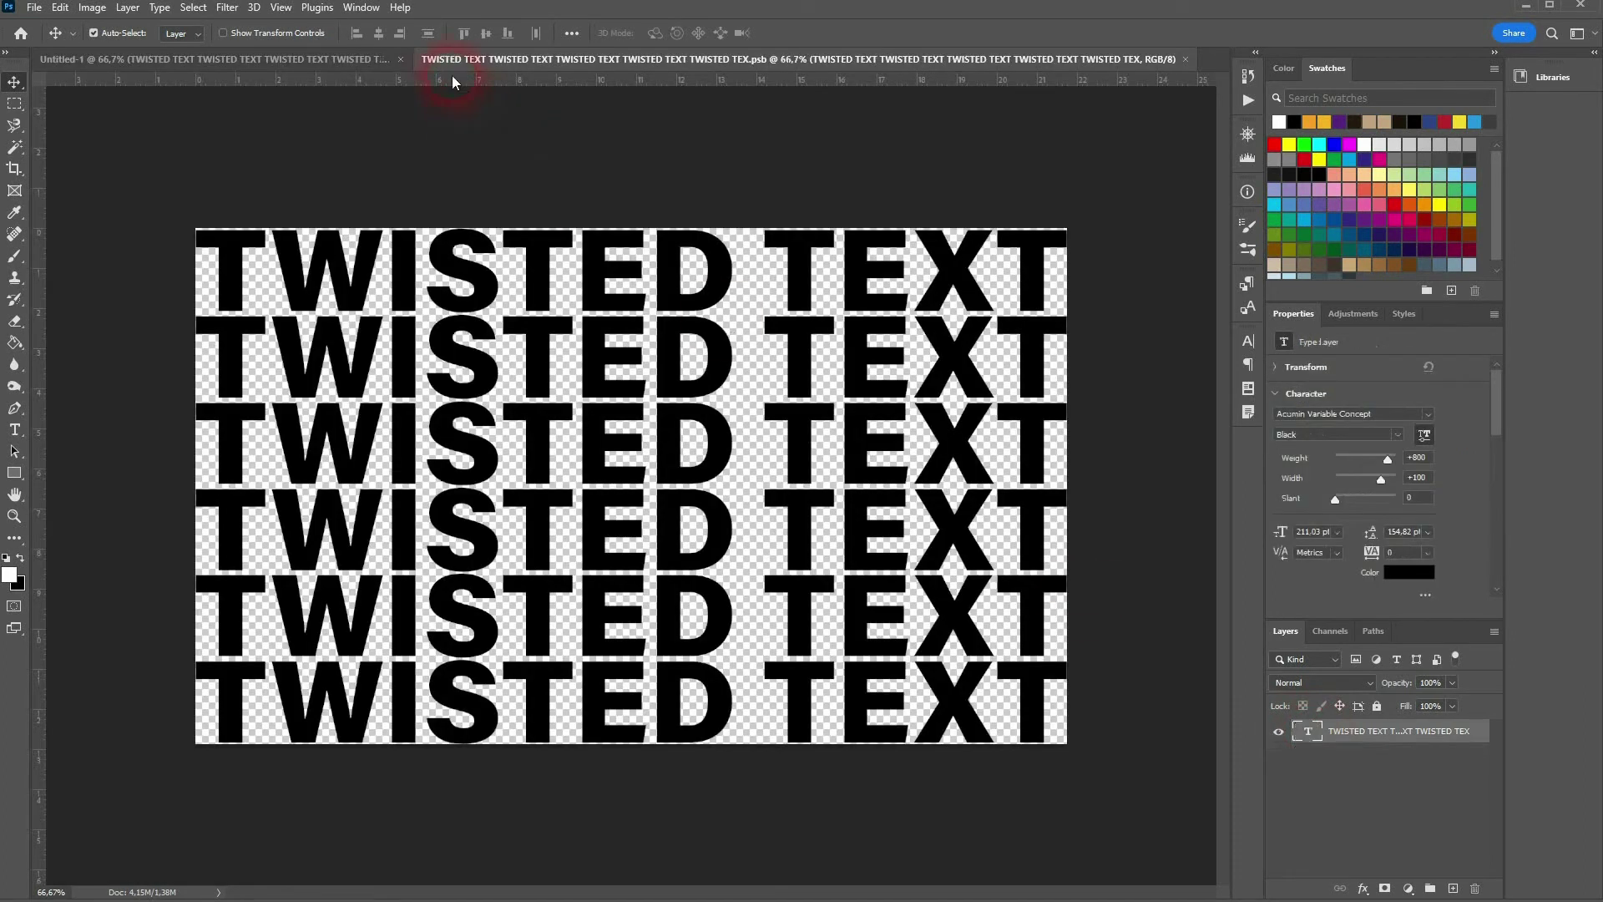
{"action": "left_click", "coordinate": [363, 59]}
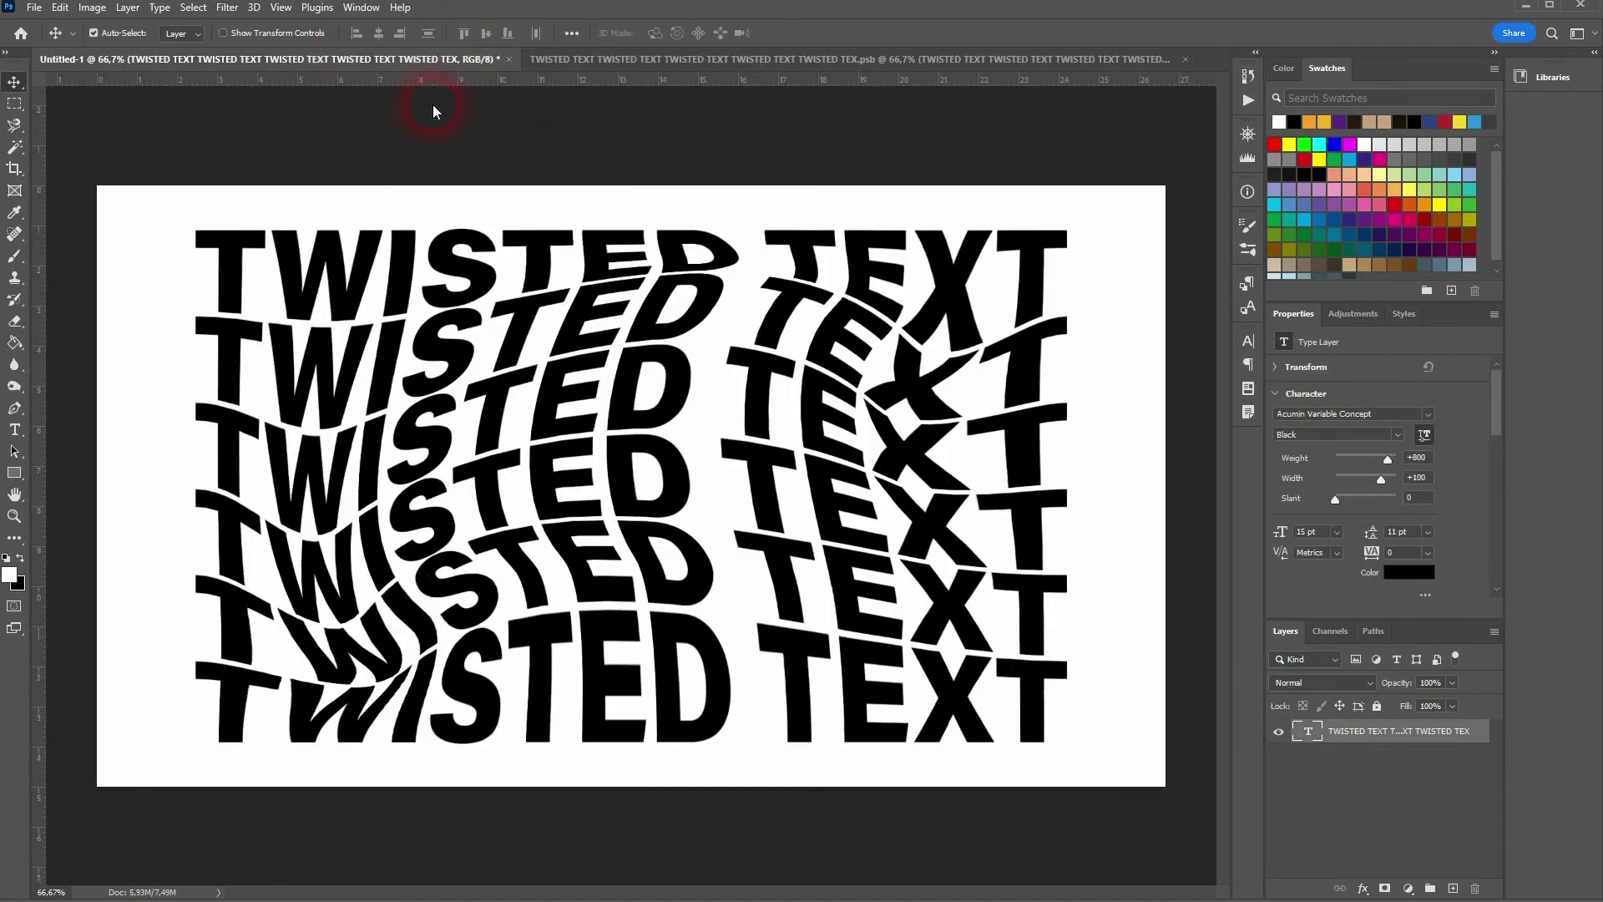
{"action": "left_click", "coordinate": [588, 60]}
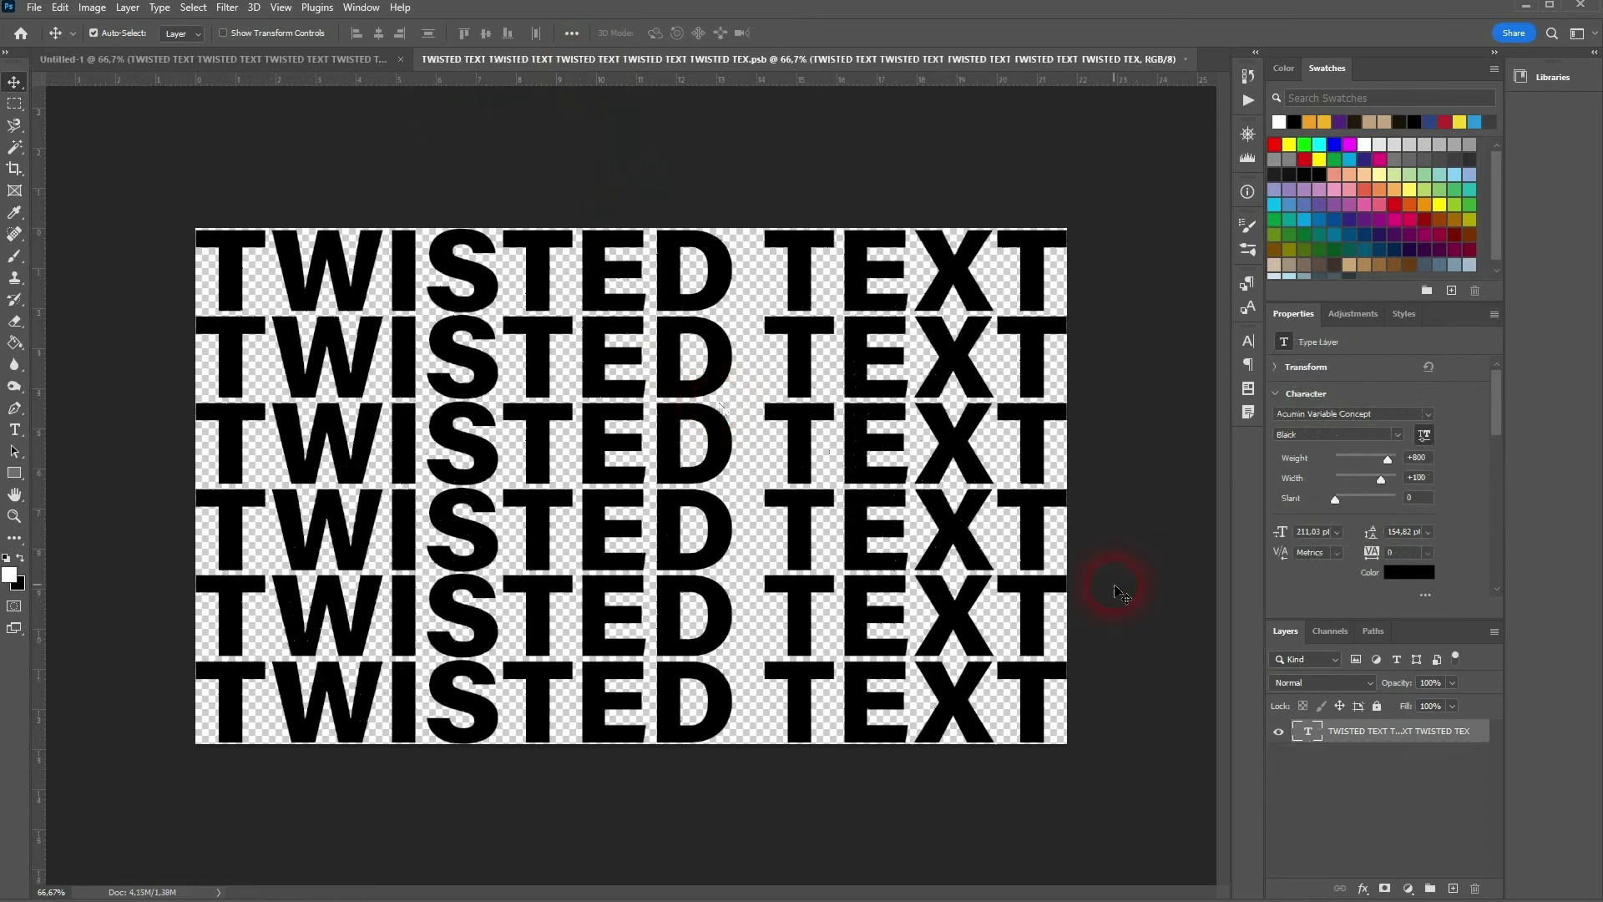
Delete TEXT from the first line, save the contents, and return to Untitled-1.
{"action": "left_click", "coordinate": [17, 431]}
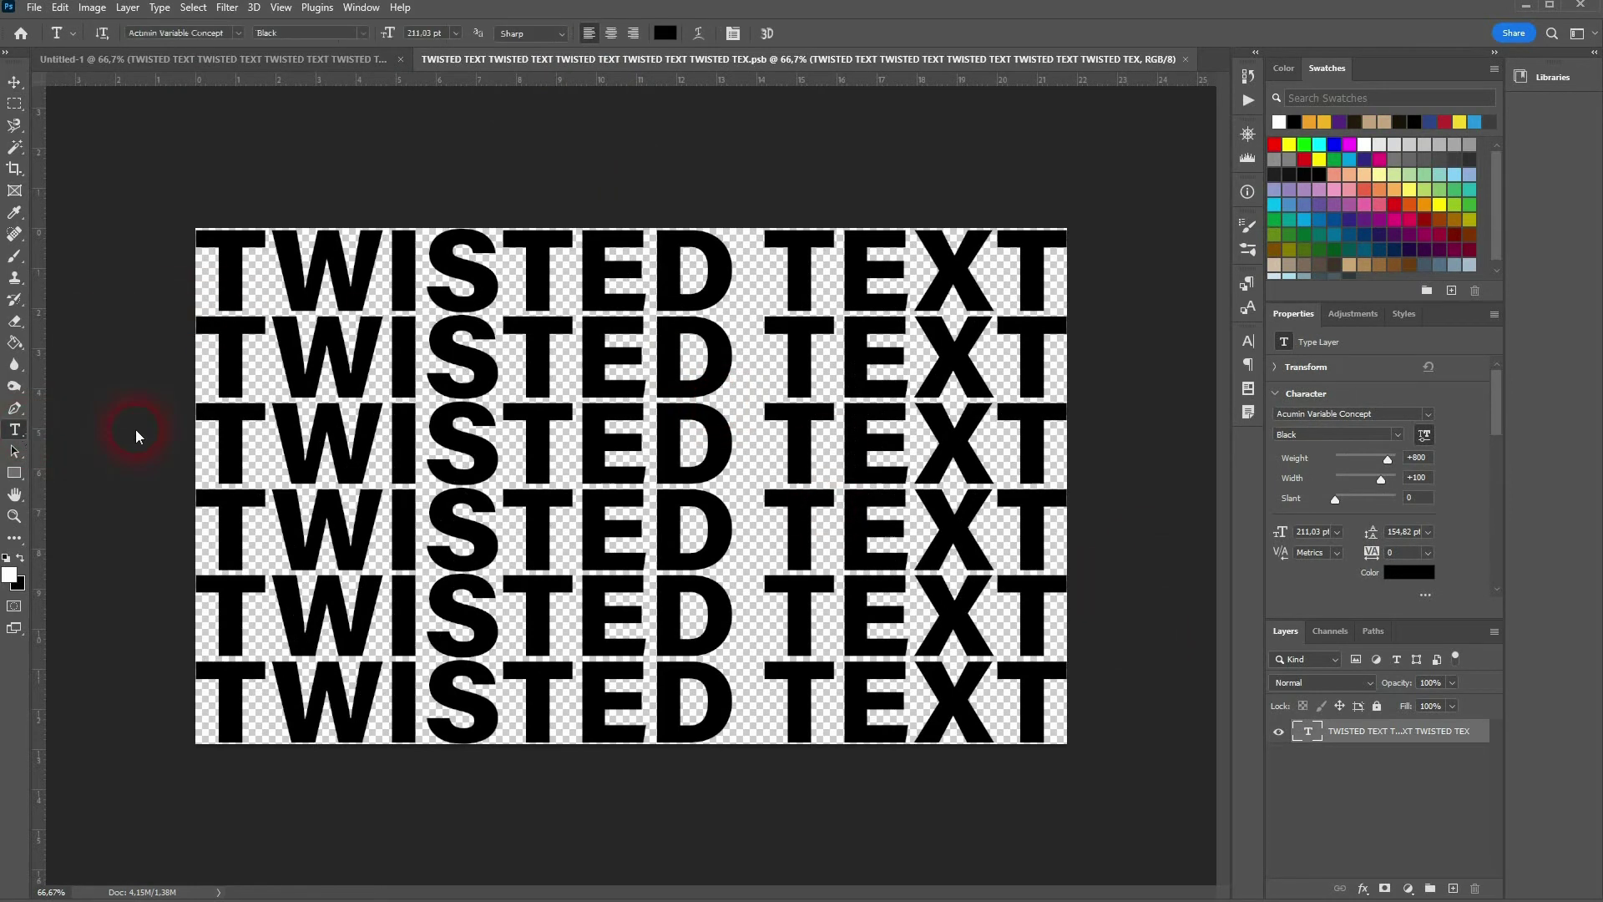
{"action": "left_click", "coordinate": [792, 273]}
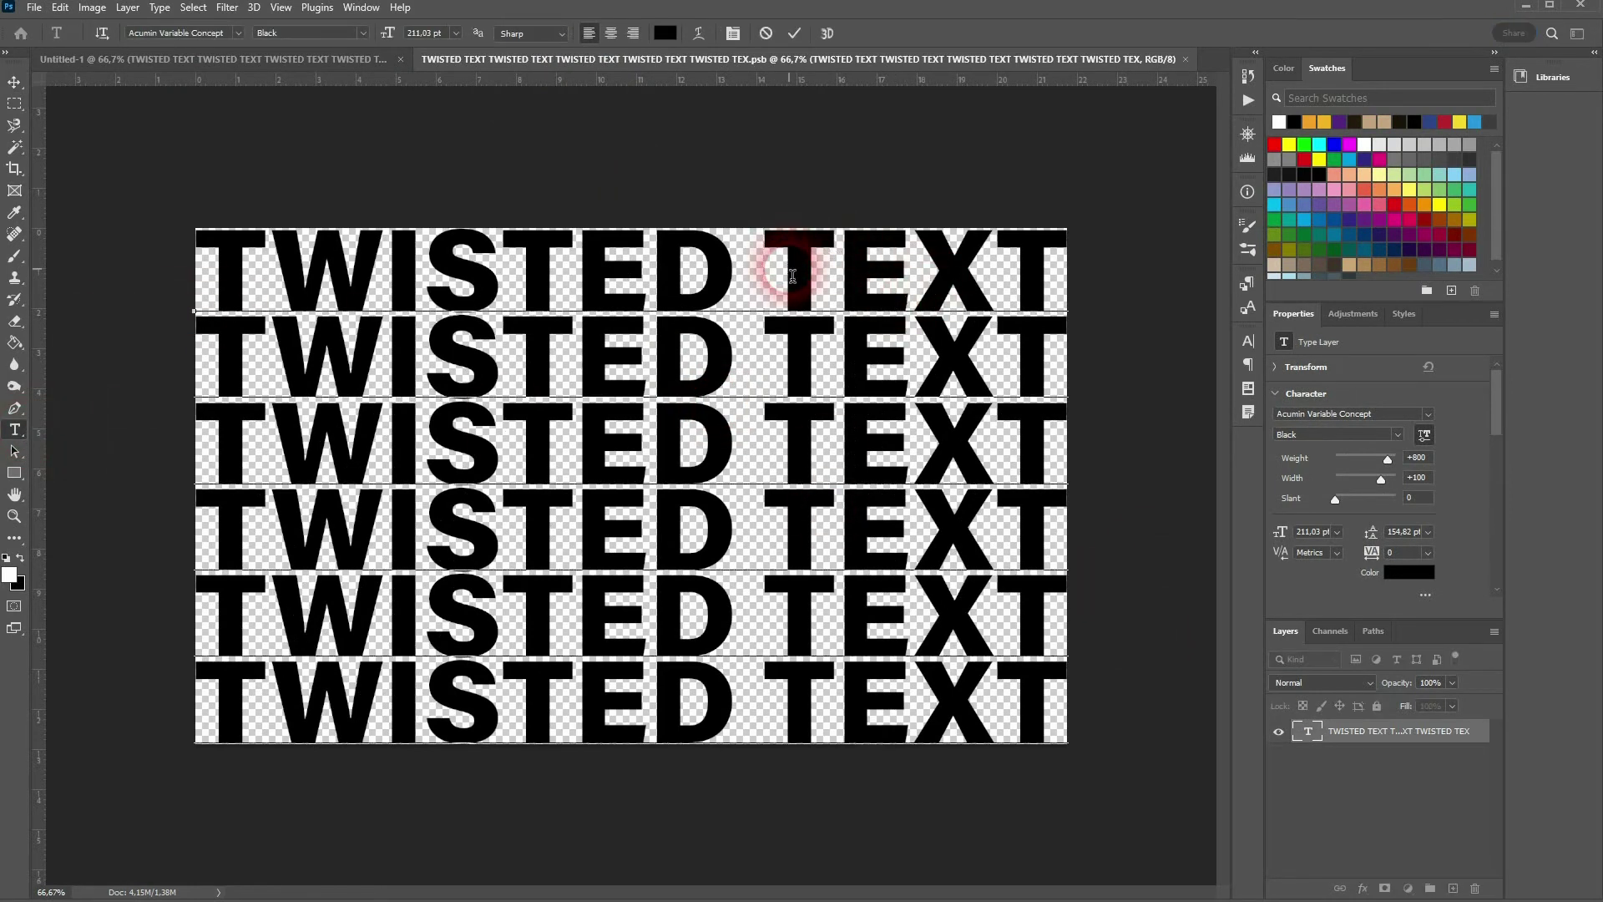
{"action": "key", "text": "Delete"}
{"action": "key", "text": "Delete"}
{"action": "key", "text": "Delete"}
{"action": "key", "text": "Delete"}
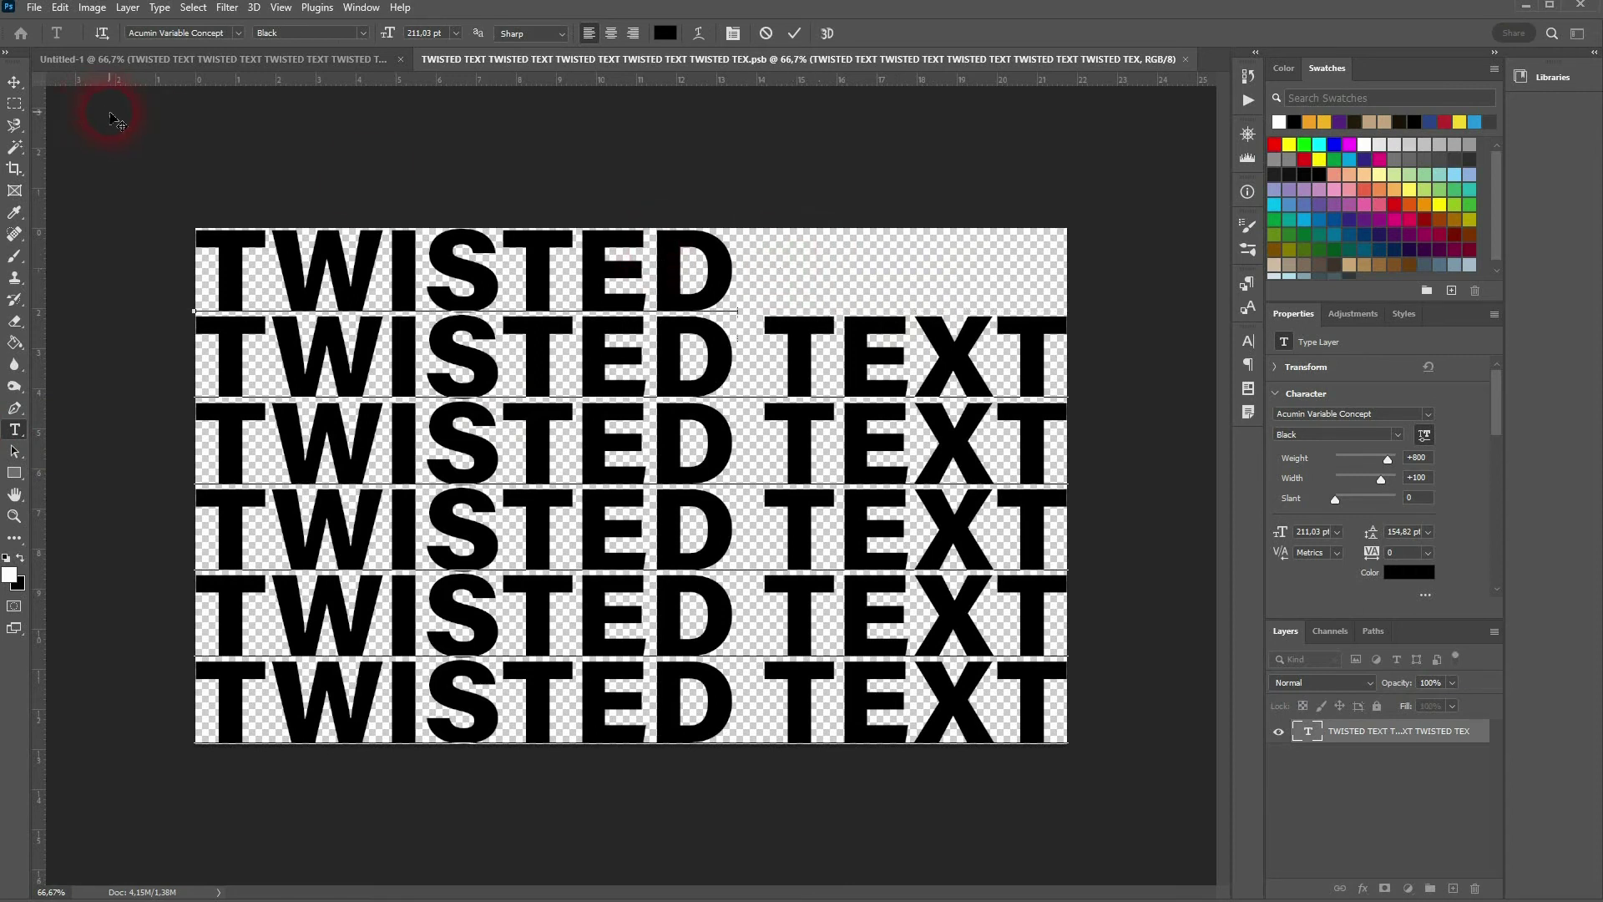
{"action": "left_click", "coordinate": [16, 80]}
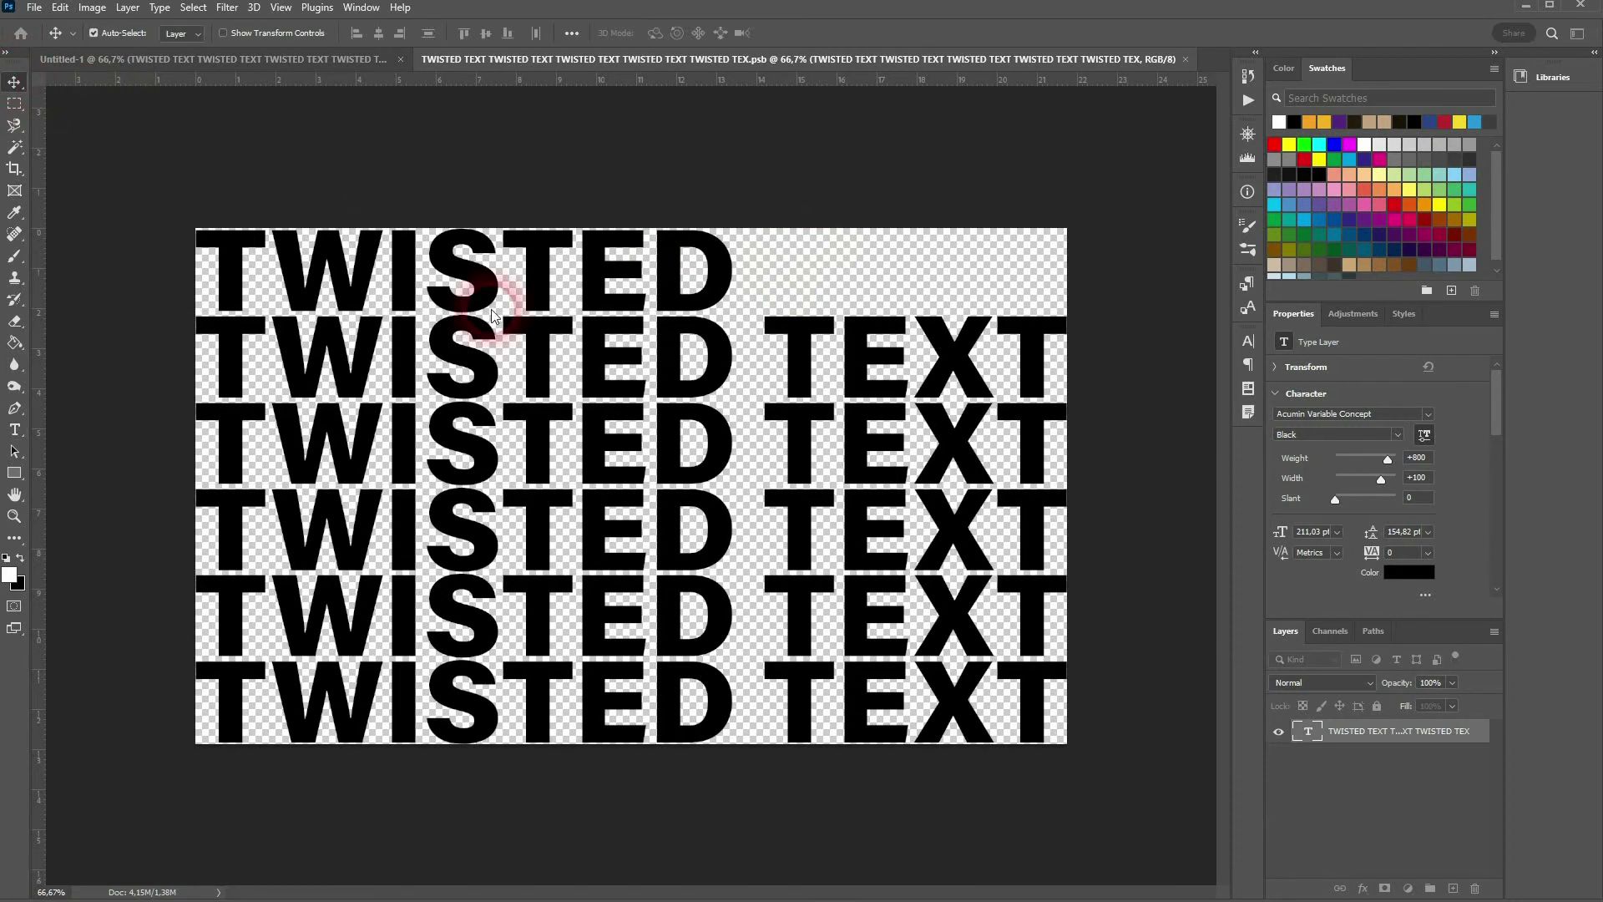
{"action": "key", "text": "ctrl+s"}
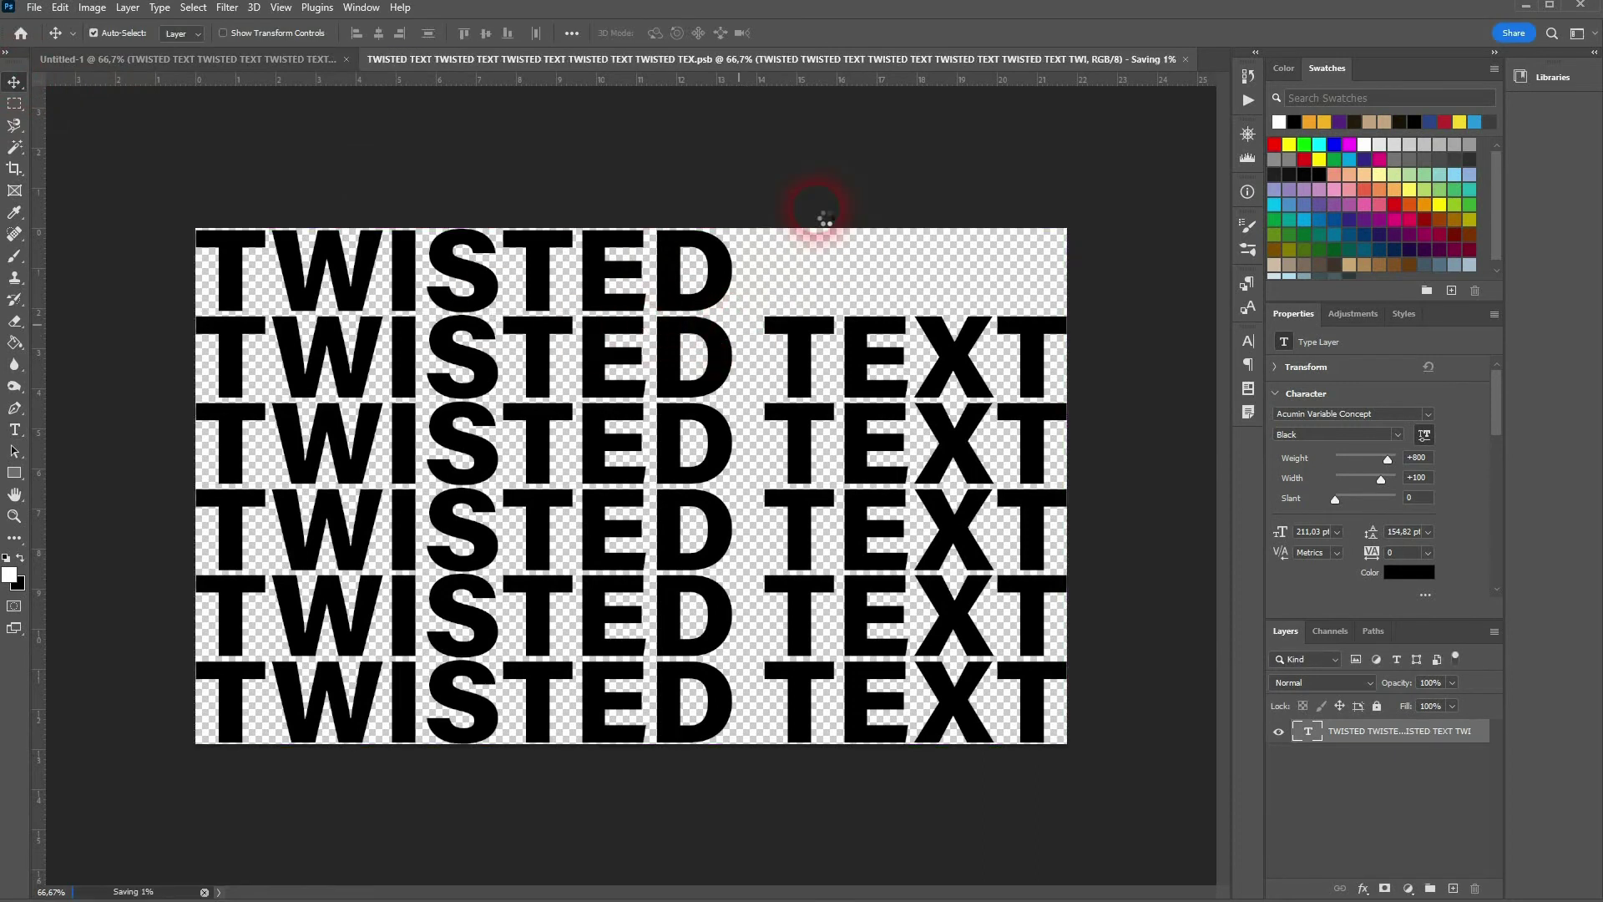
{"action": "left_click", "coordinate": [278, 58]}
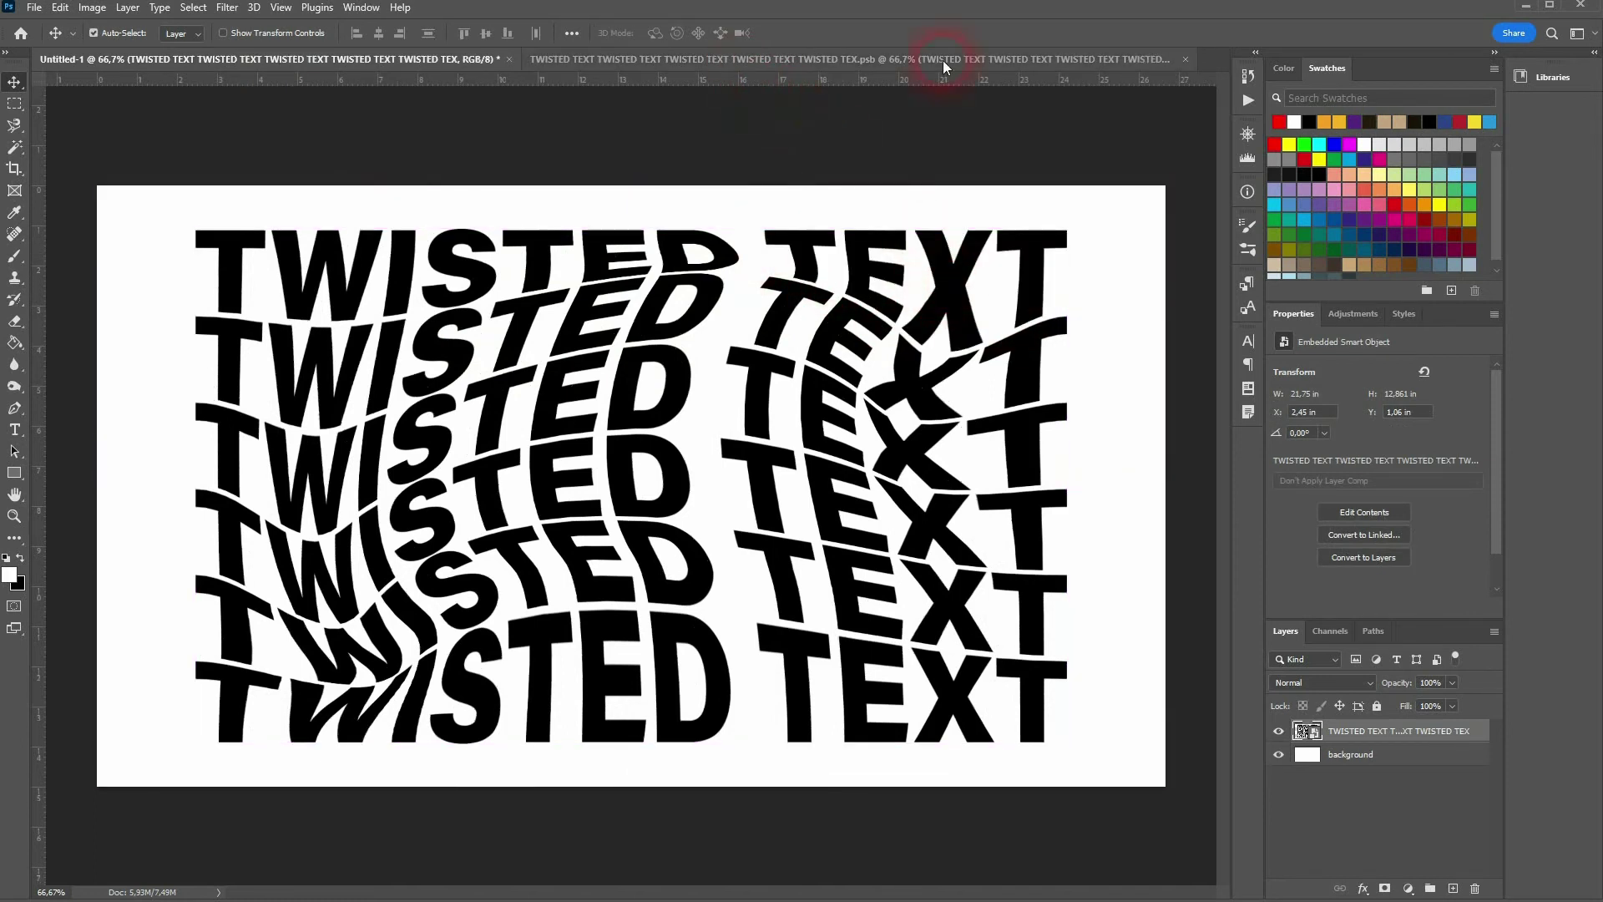
Close the .psb contents document and select the Background layer.
{"action": "left_click", "coordinate": [1184, 59]}
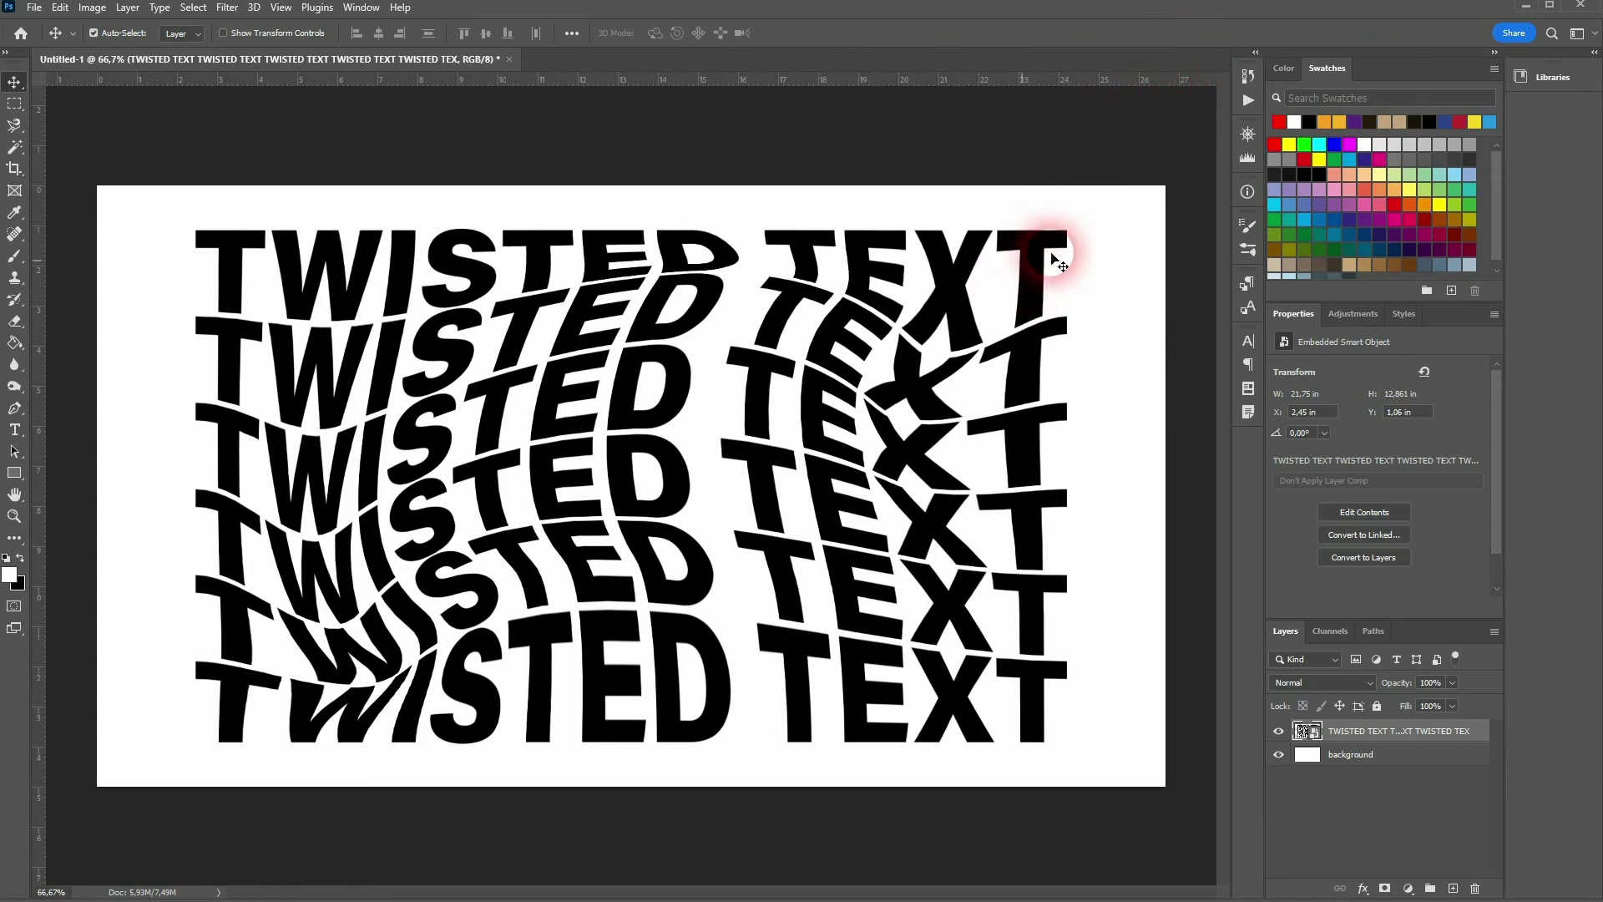
{"action": "left_click", "coordinate": [1357, 757]}
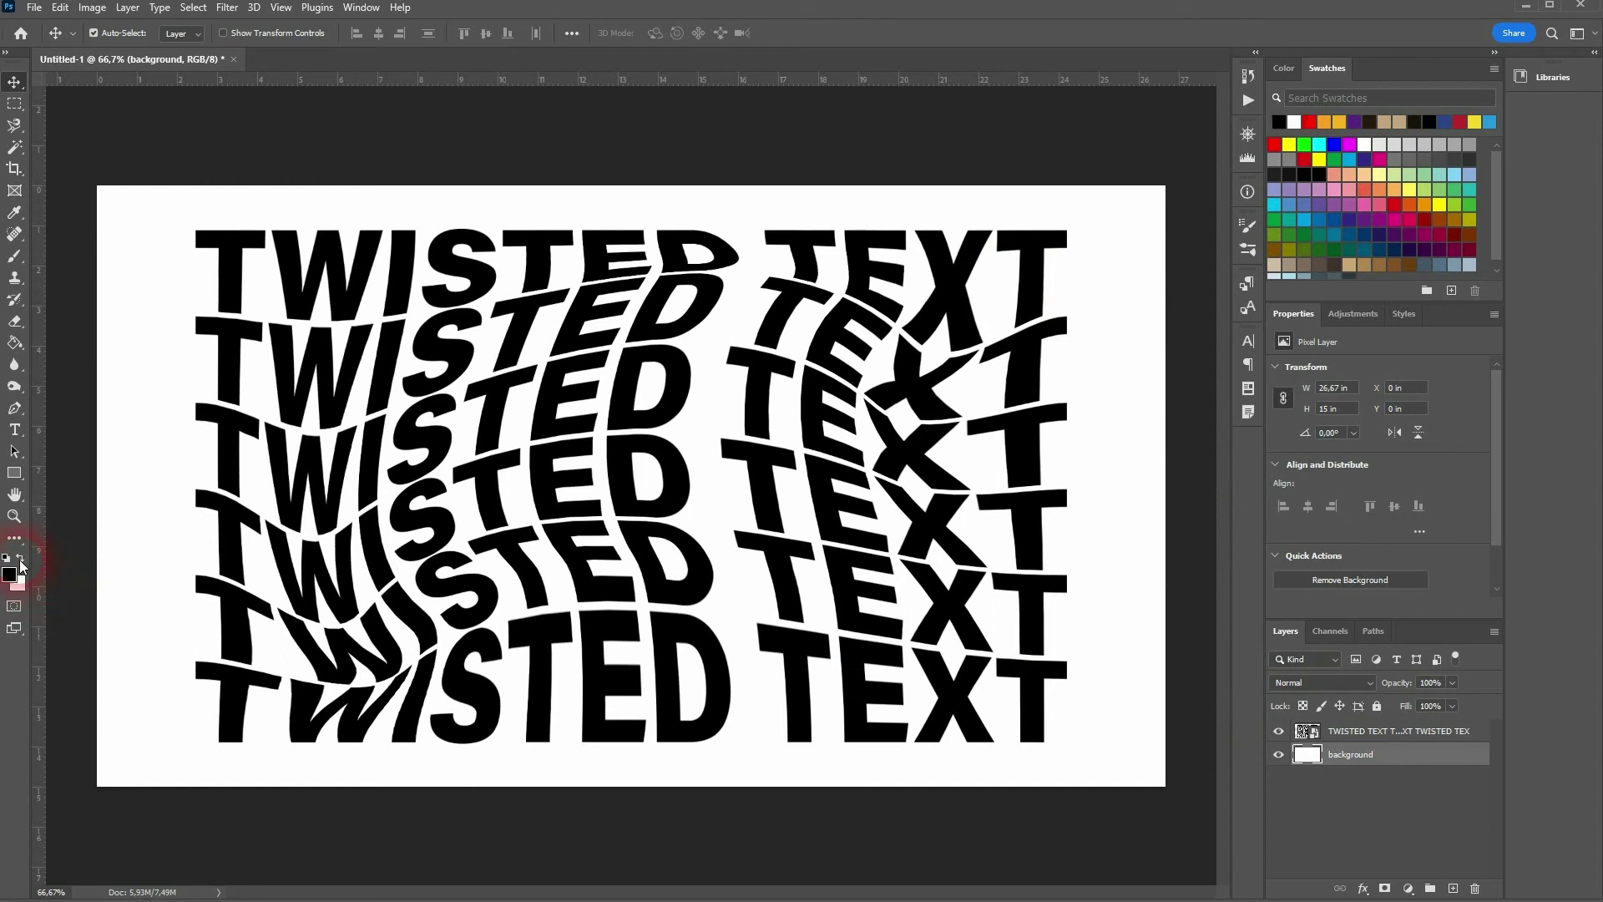
Pick a bright orange foreground colour and Paint Bucket it onto the background layer.
{"action": "left_click", "coordinate": [14, 344]}
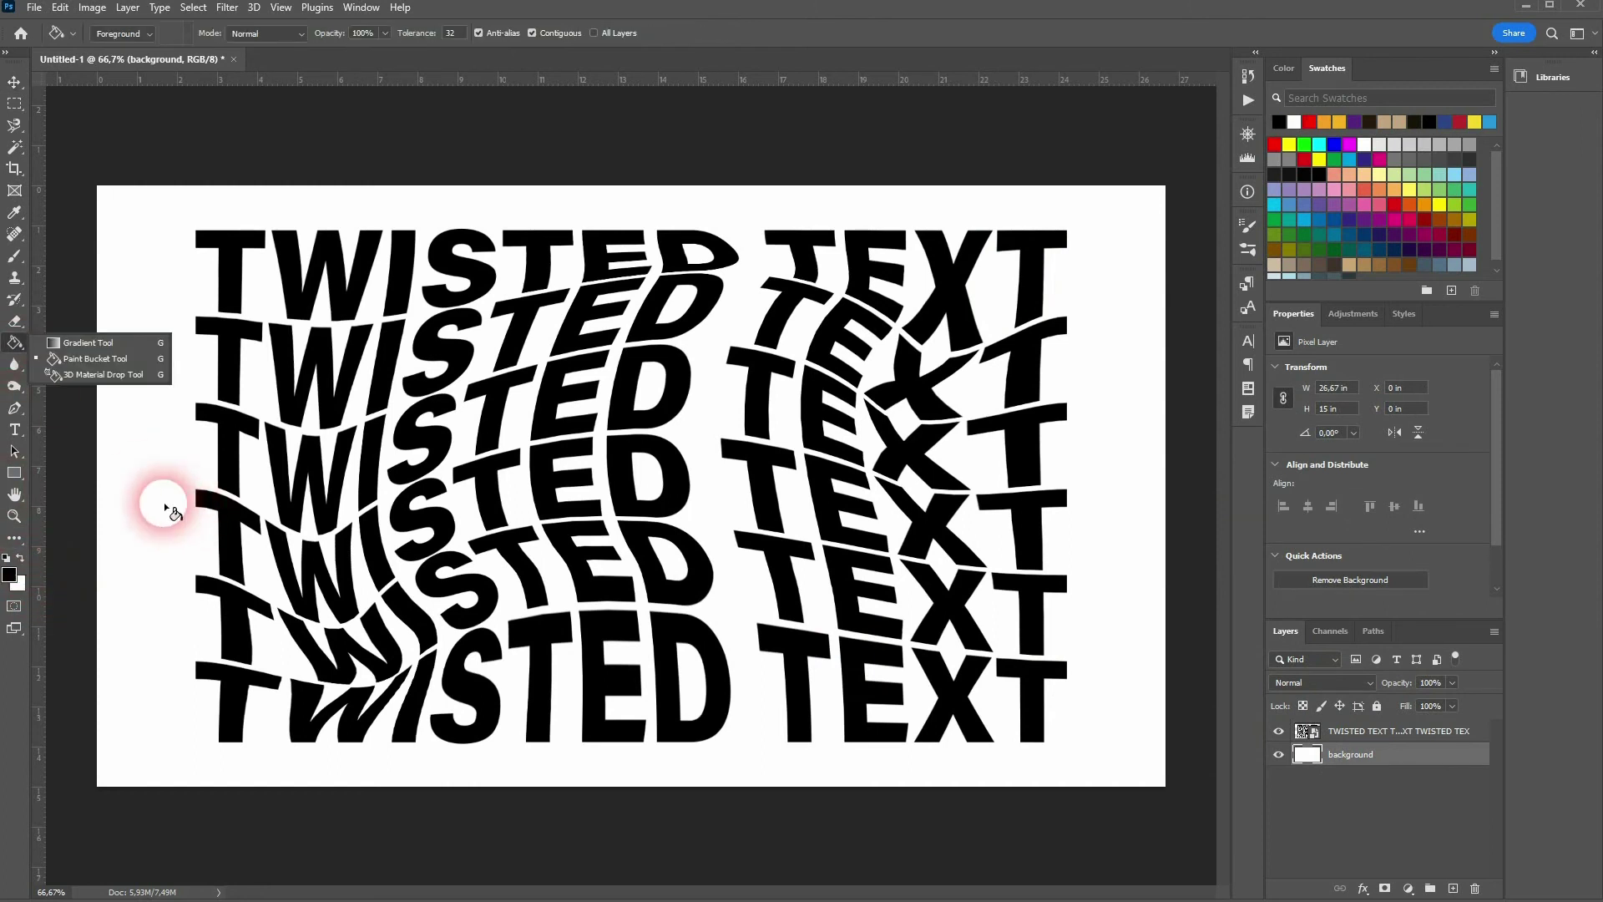
{"action": "left_click", "coordinate": [76, 351]}
{"action": "left_click", "coordinate": [172, 507]}
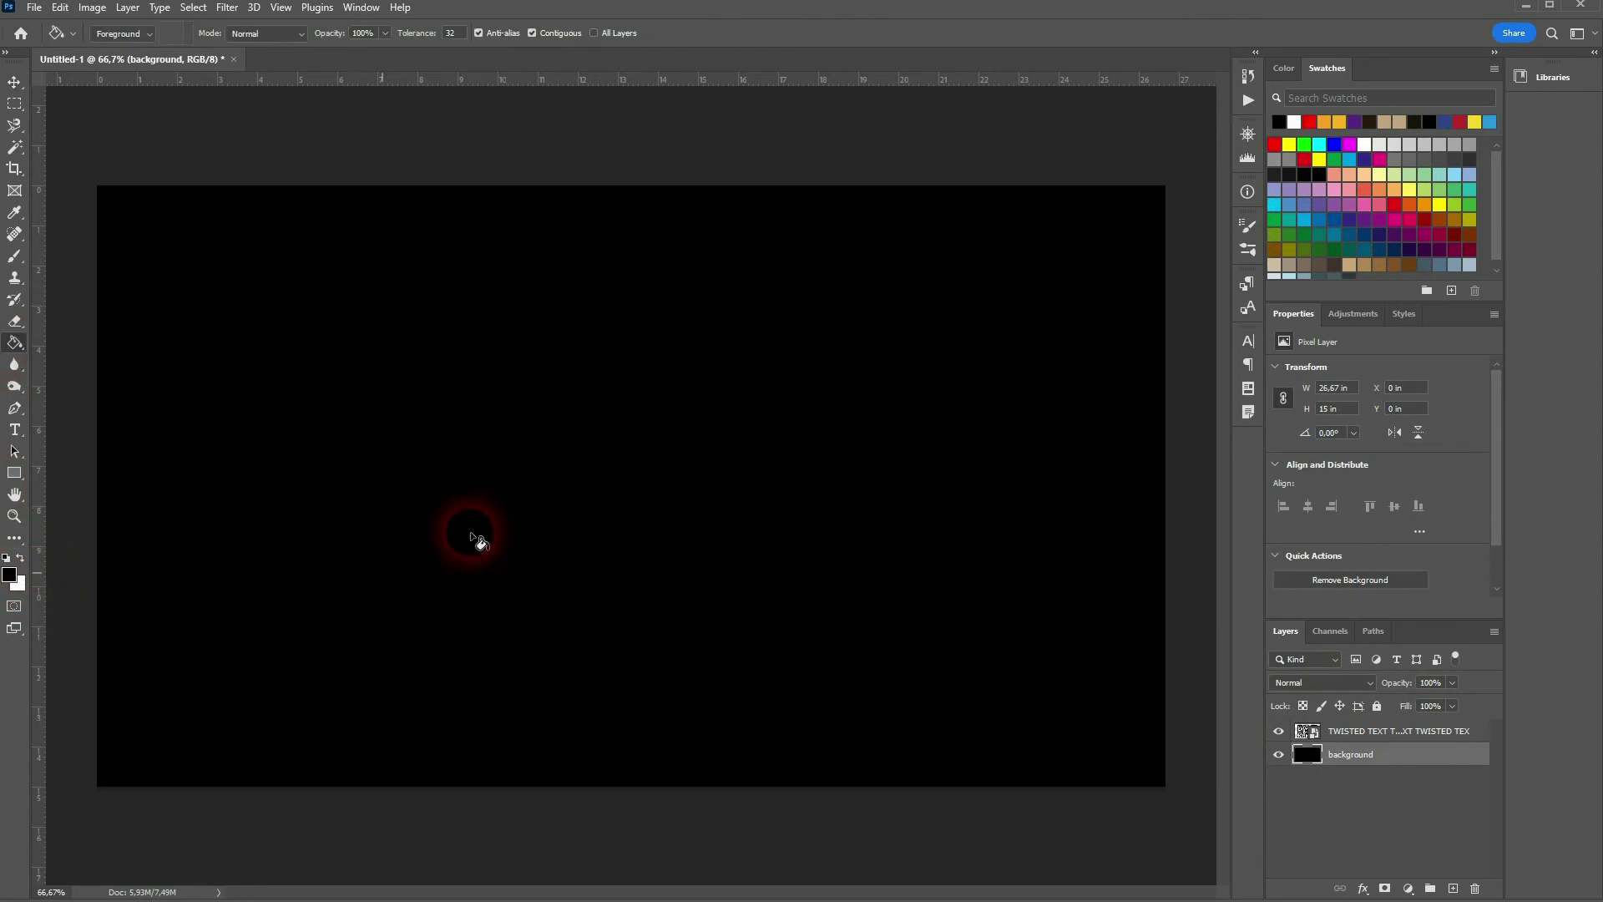
{"action": "left_click", "coordinate": [11, 579]}
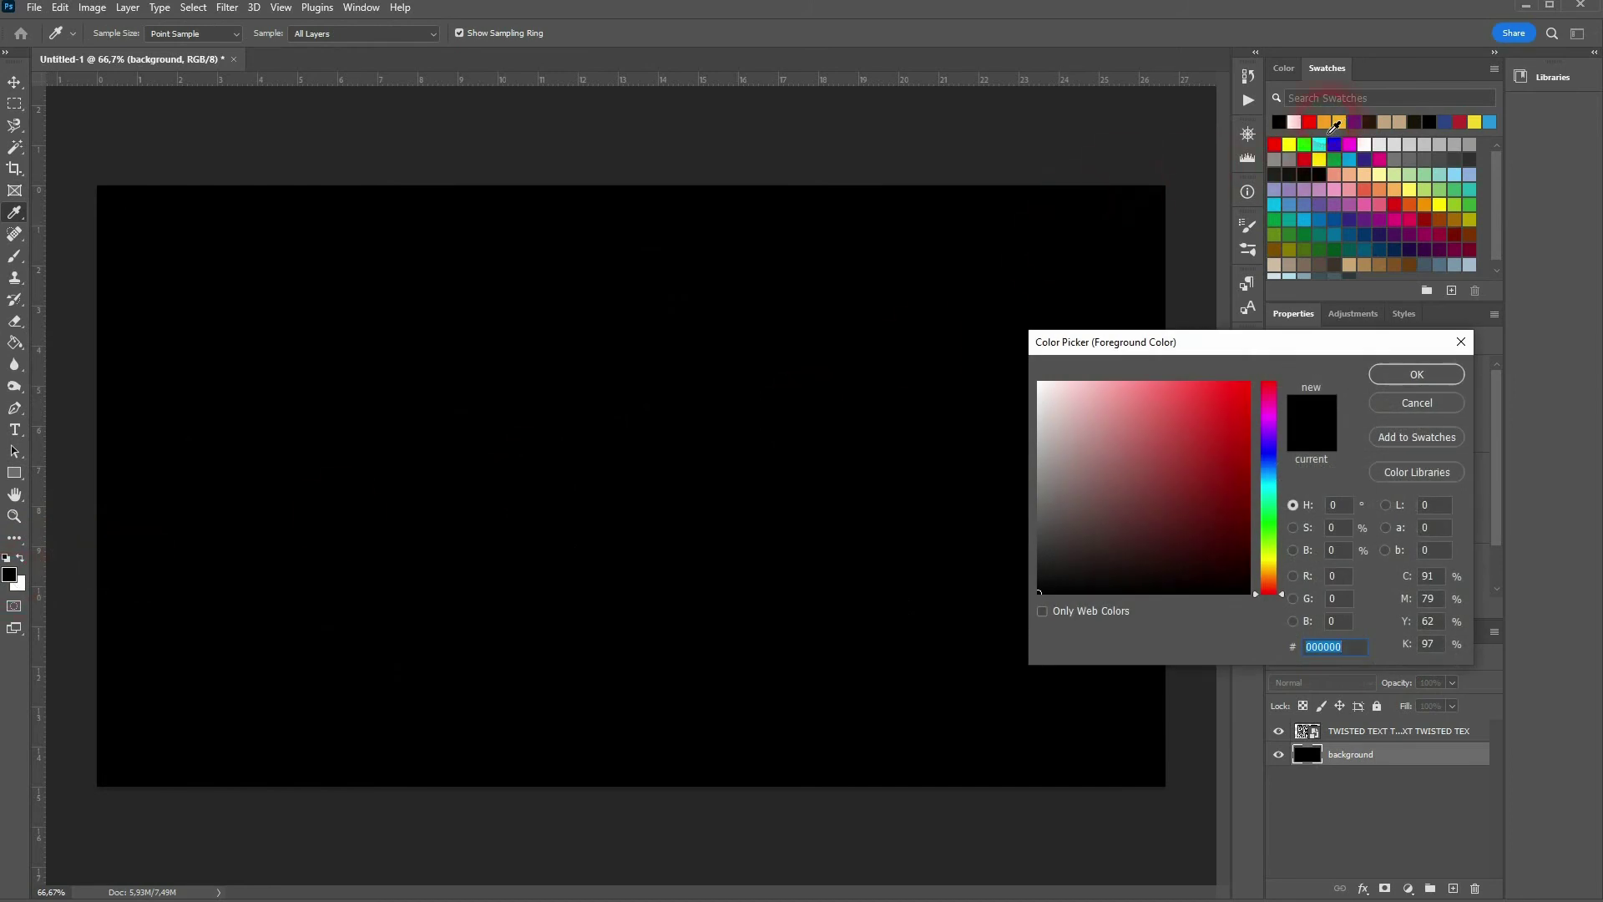
{"action": "left_click", "coordinate": [1337, 123]}
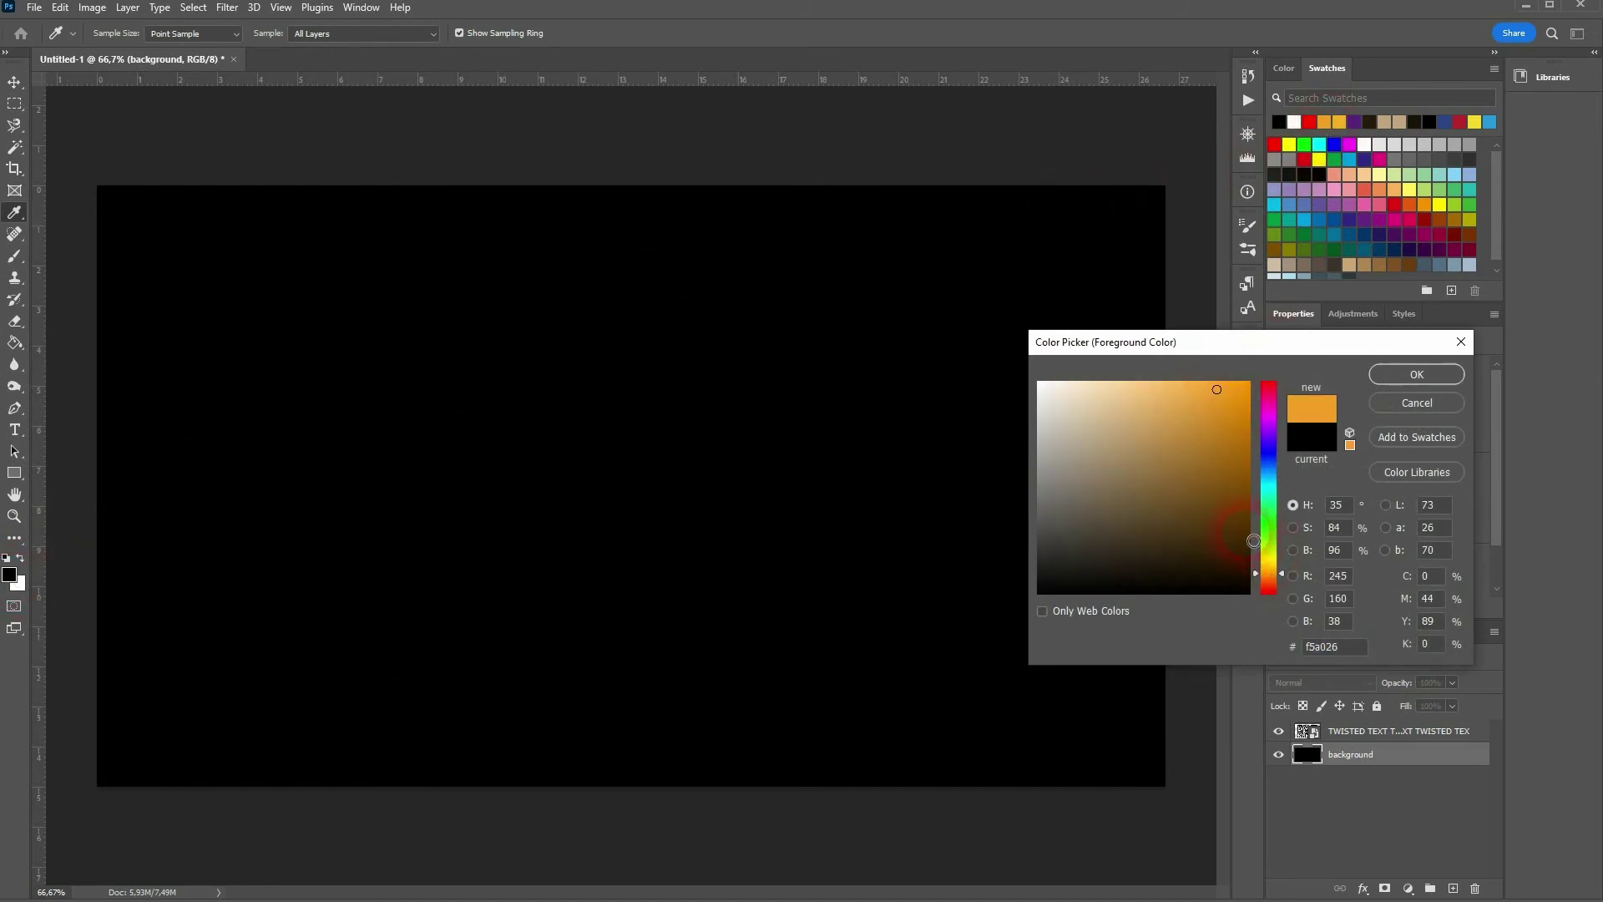
{"action": "left_click_drag", "start_coordinate": [1221, 399], "coordinate": [1233, 392]}
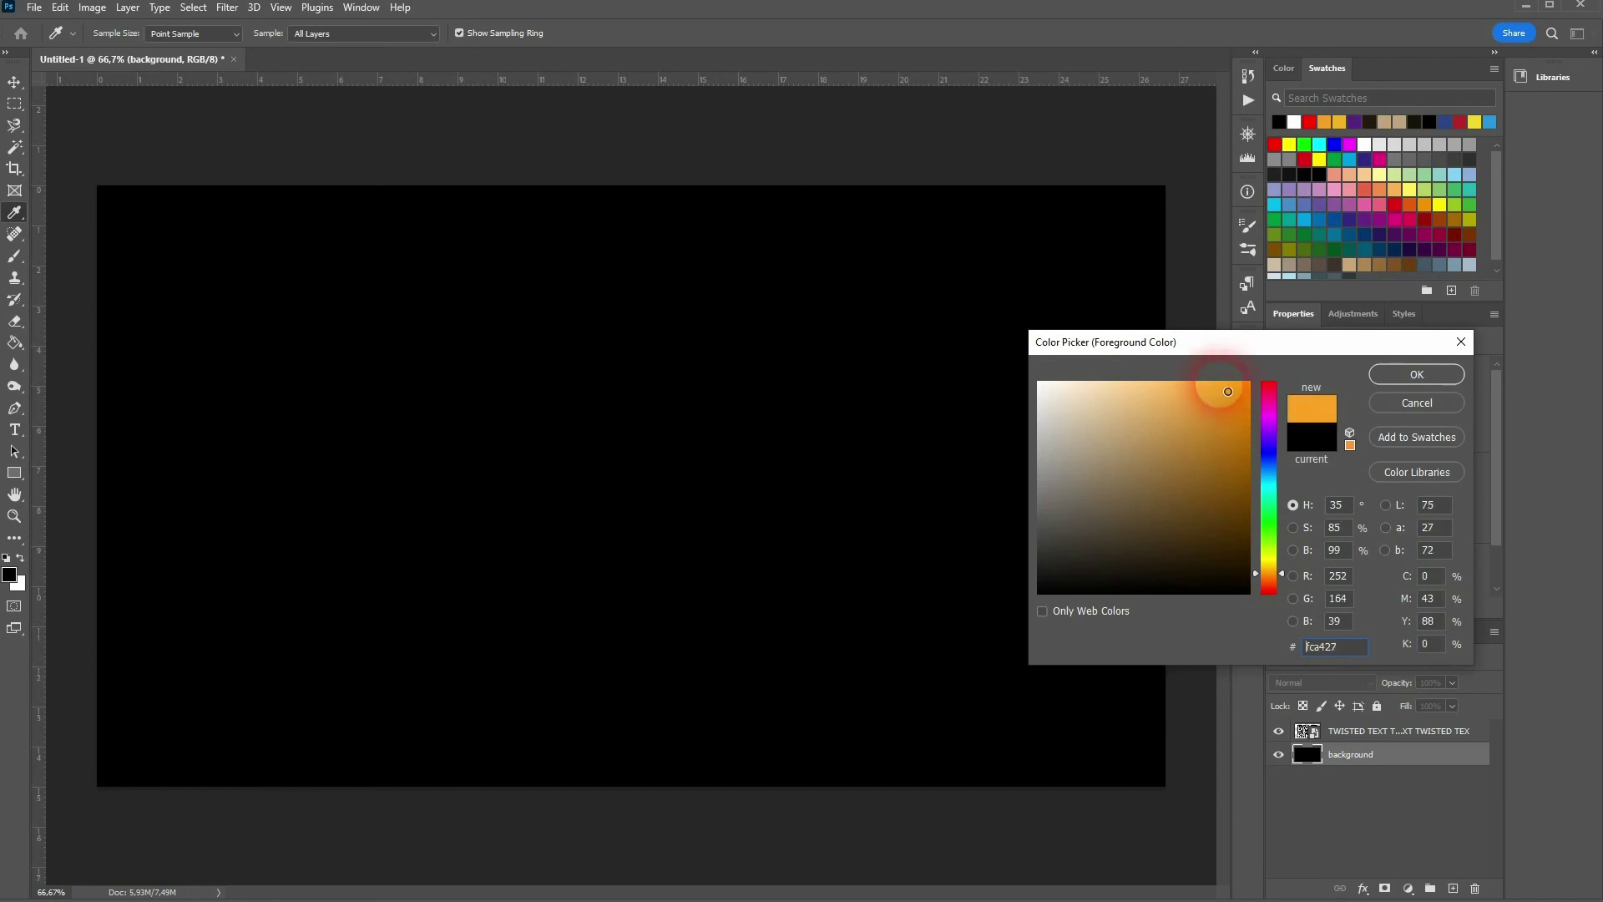
{"action": "left_click_drag", "start_coordinate": [1234, 391], "coordinate": [1238, 385]}
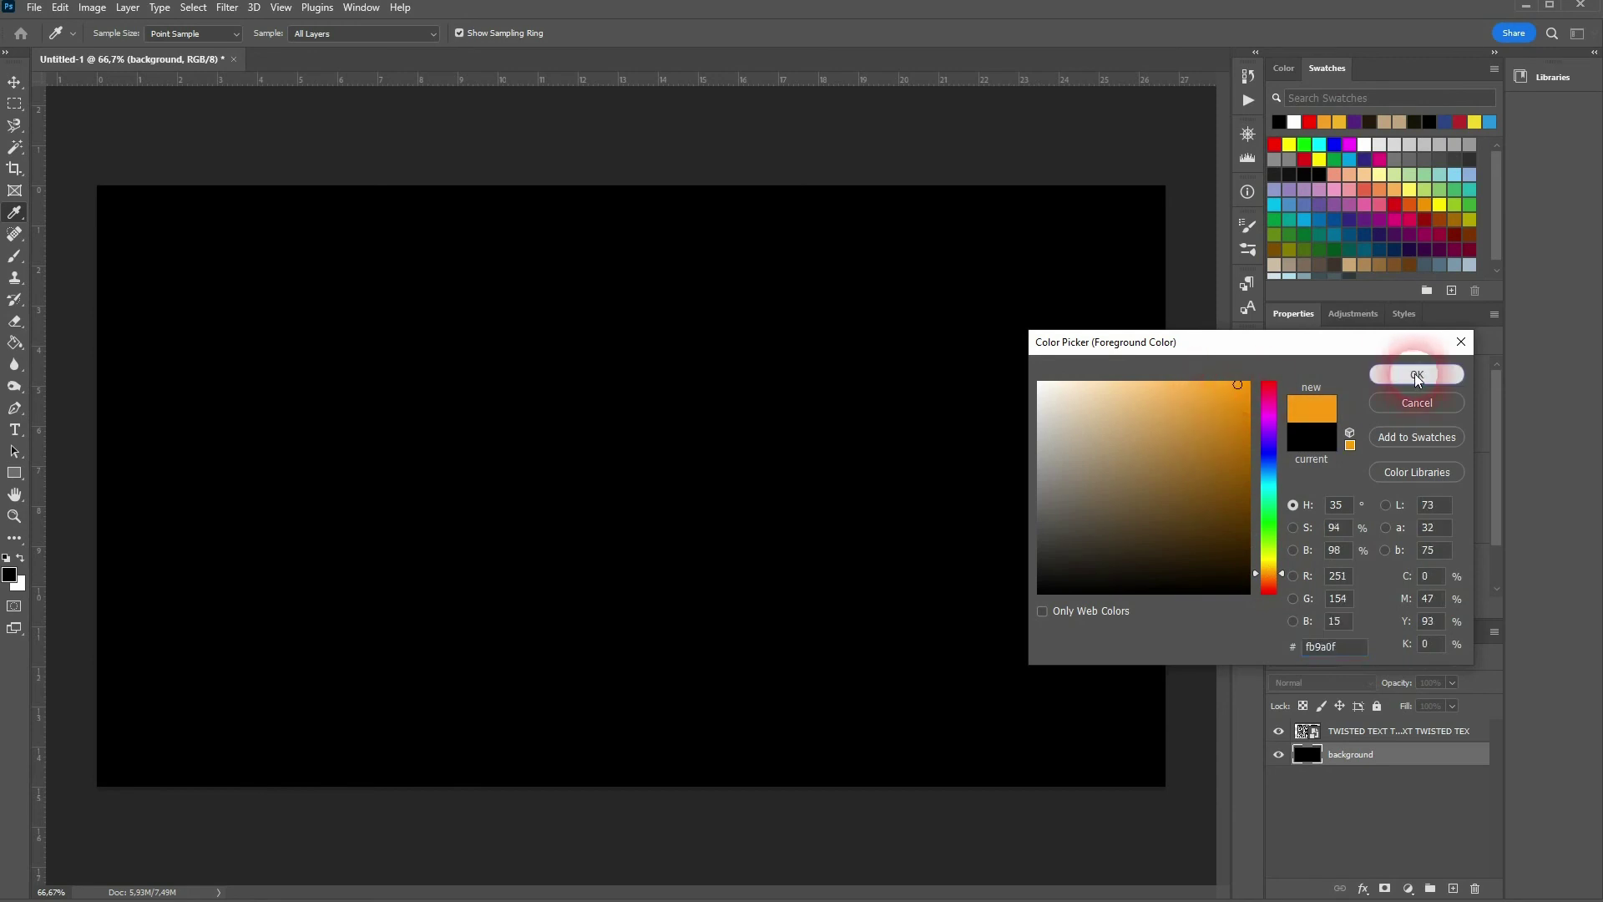
{"action": "left_click", "coordinate": [1415, 374]}
{"action": "key", "text": "g"}
{"action": "left_click", "coordinate": [1082, 348]}
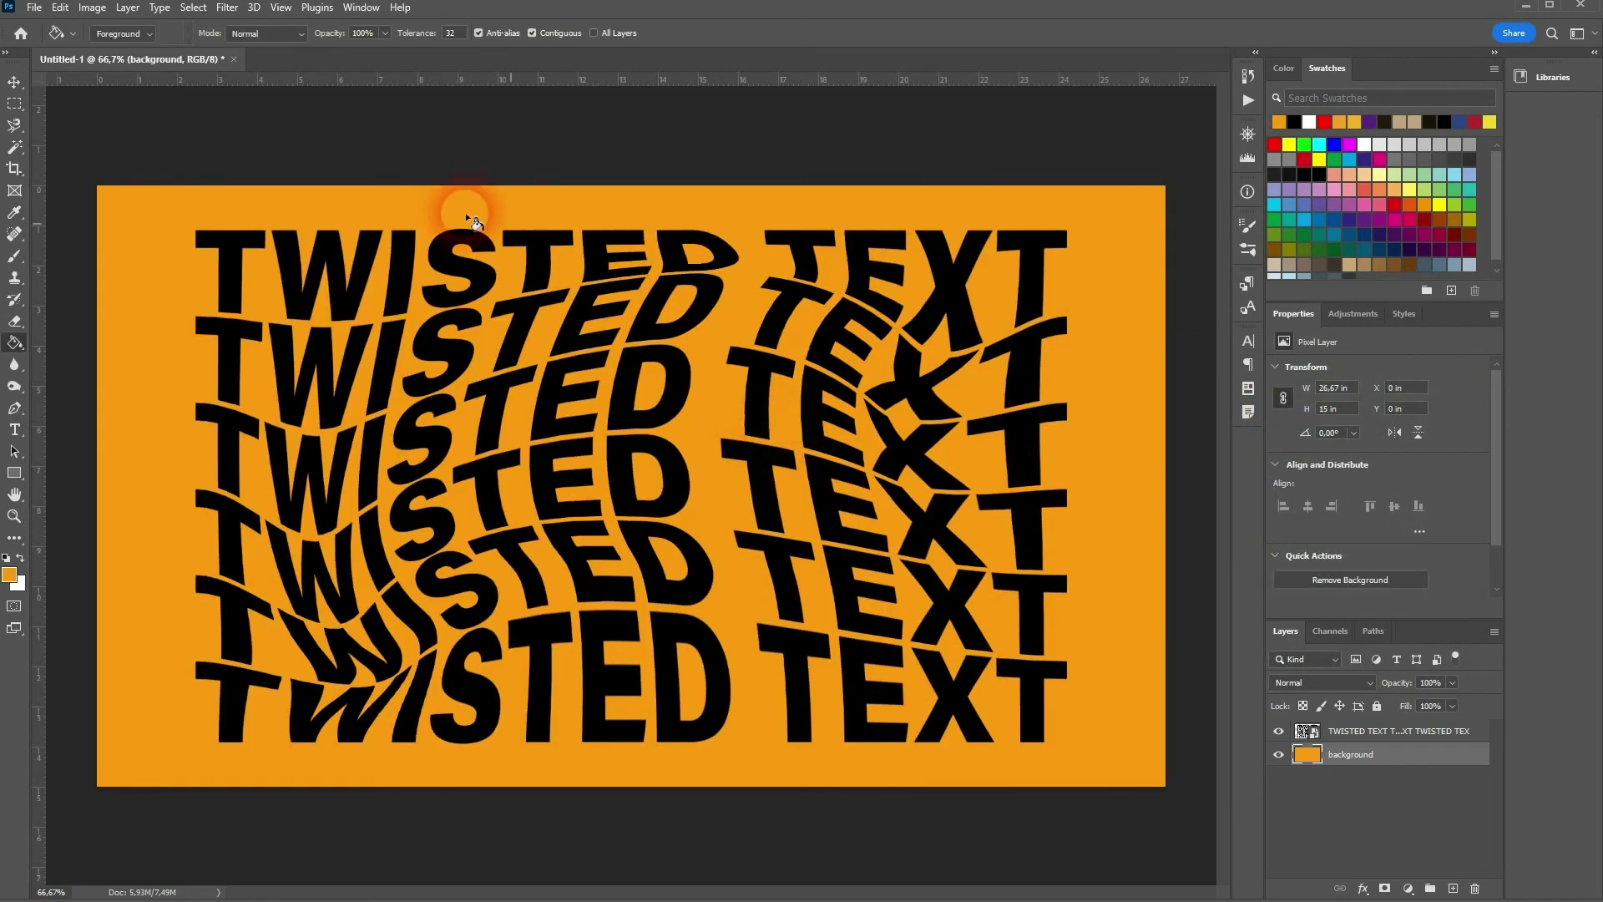
{"action": "key", "text": "v"}
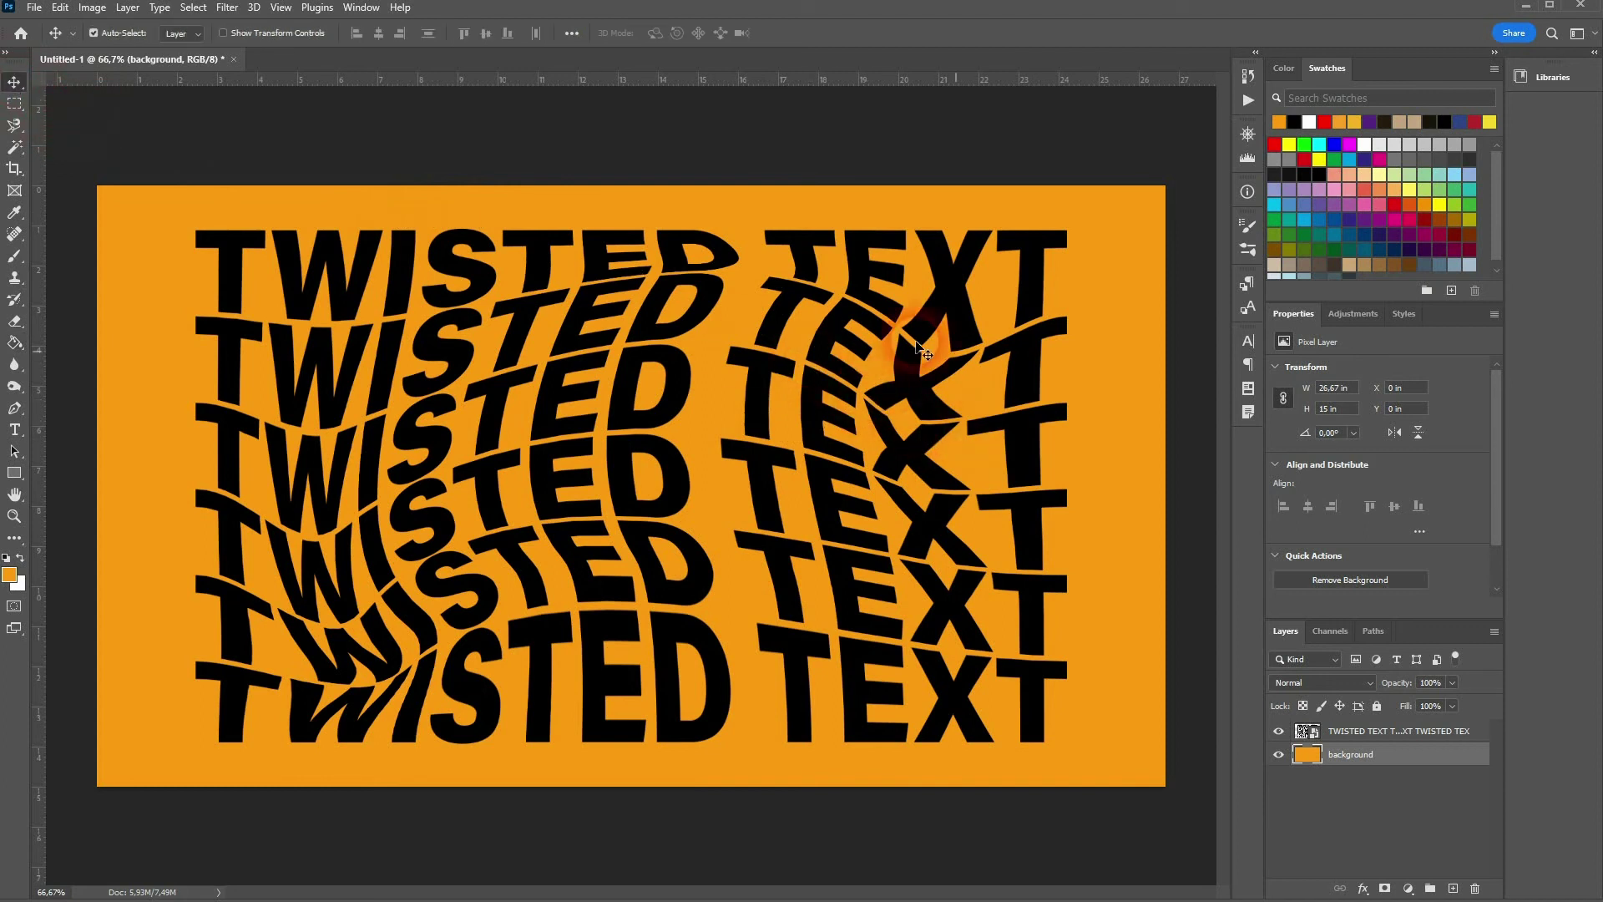
Apply a small monochromatic Add Noise filter, then fit the image to the window.
{"action": "left_click", "coordinate": [226, 10]}
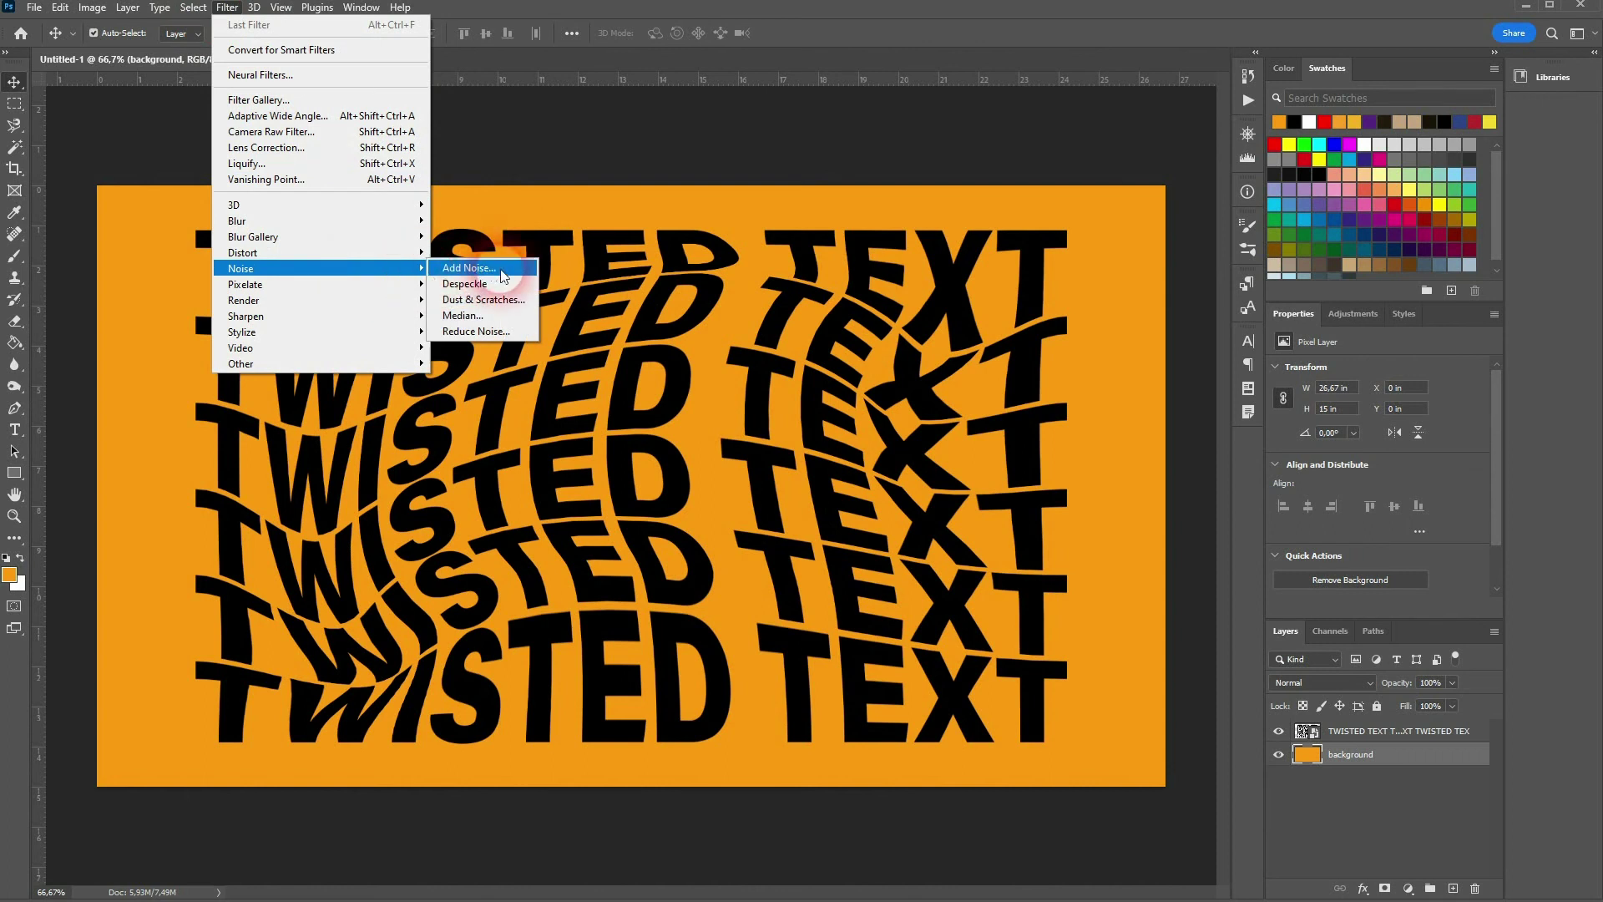
{"action": "left_click", "coordinate": [499, 271]}
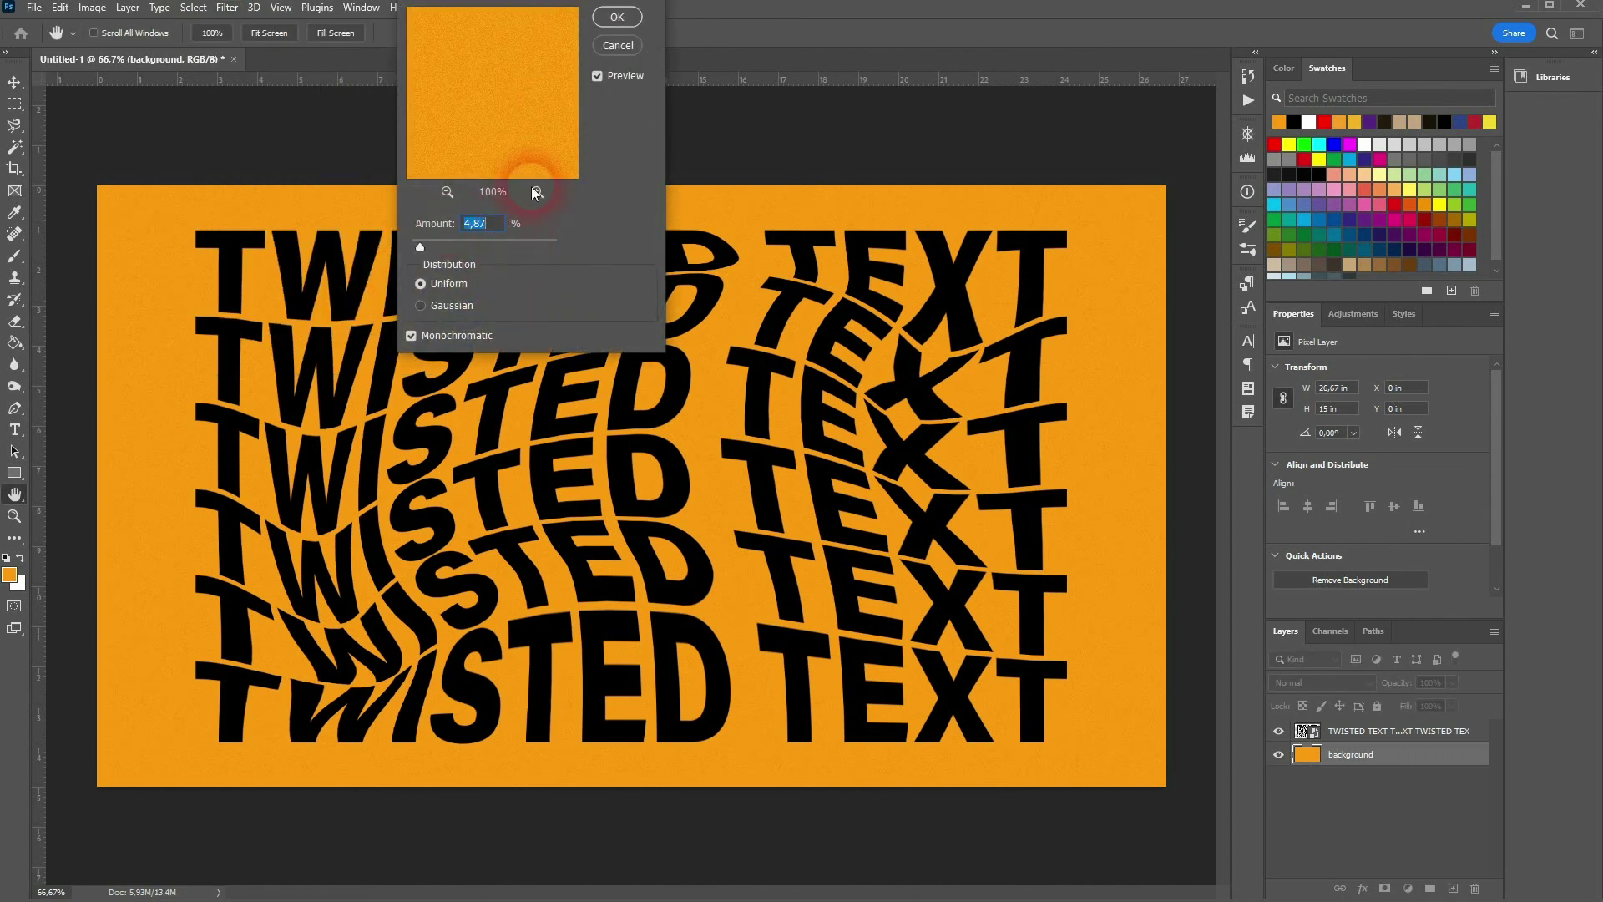
{"action": "left_click", "coordinate": [617, 16]}
{"action": "scroll", "coordinate": [608, 510], "scroll_direction": "up", "scroll_amount": 3}
{"action": "scroll", "coordinate": [611, 502], "scroll_direction": "up", "scroll_amount": 4}
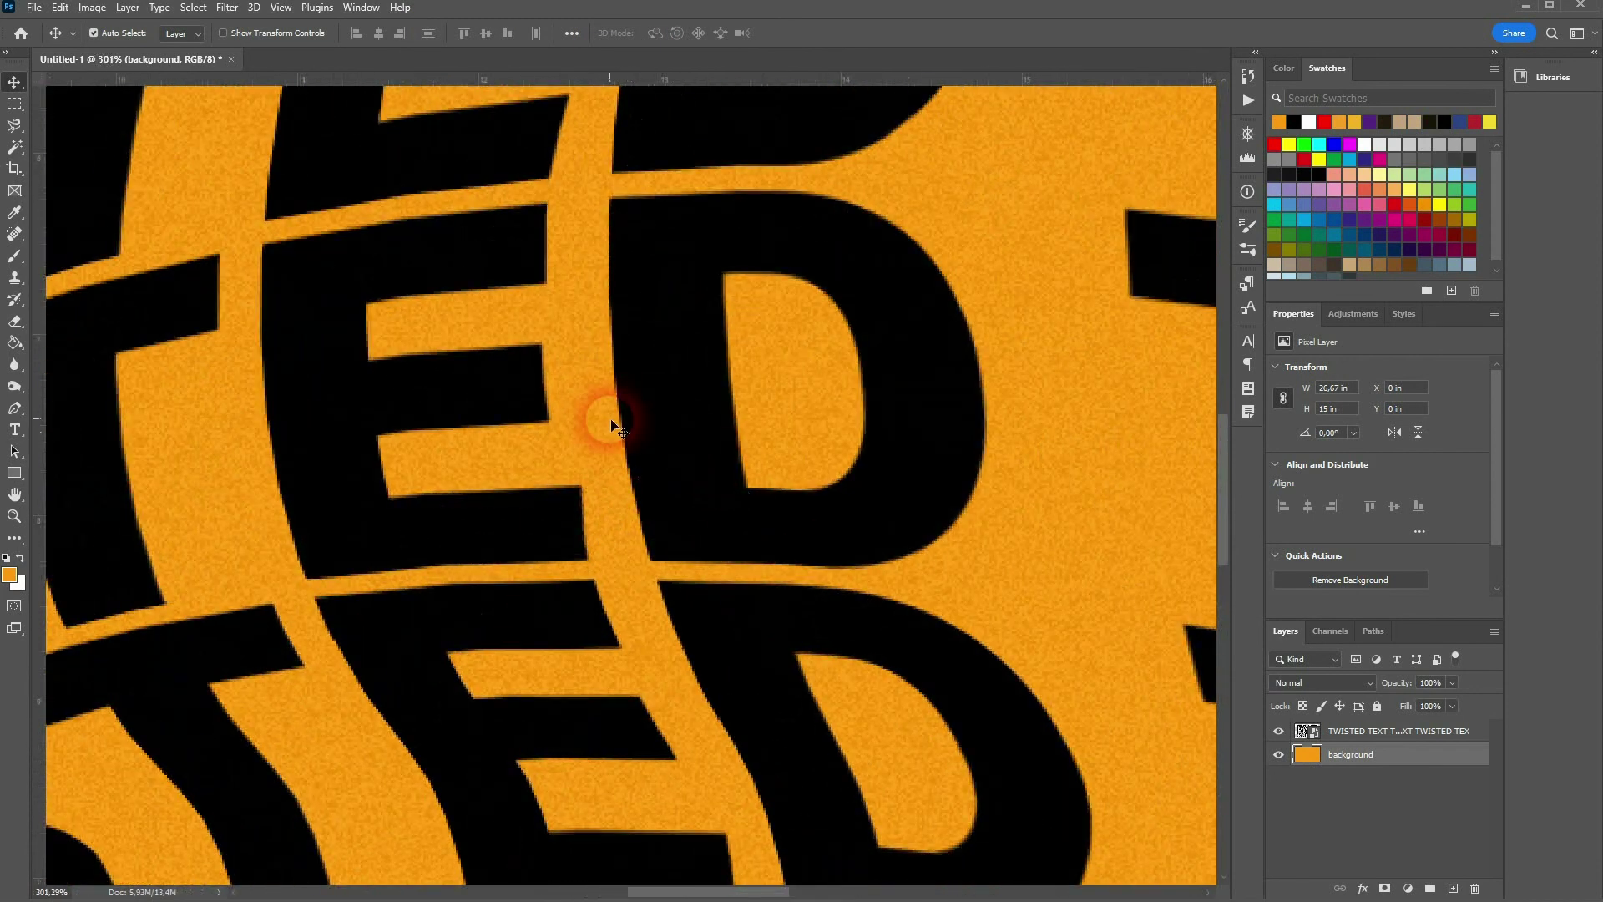
{"action": "key", "text": "ctrl+0"}
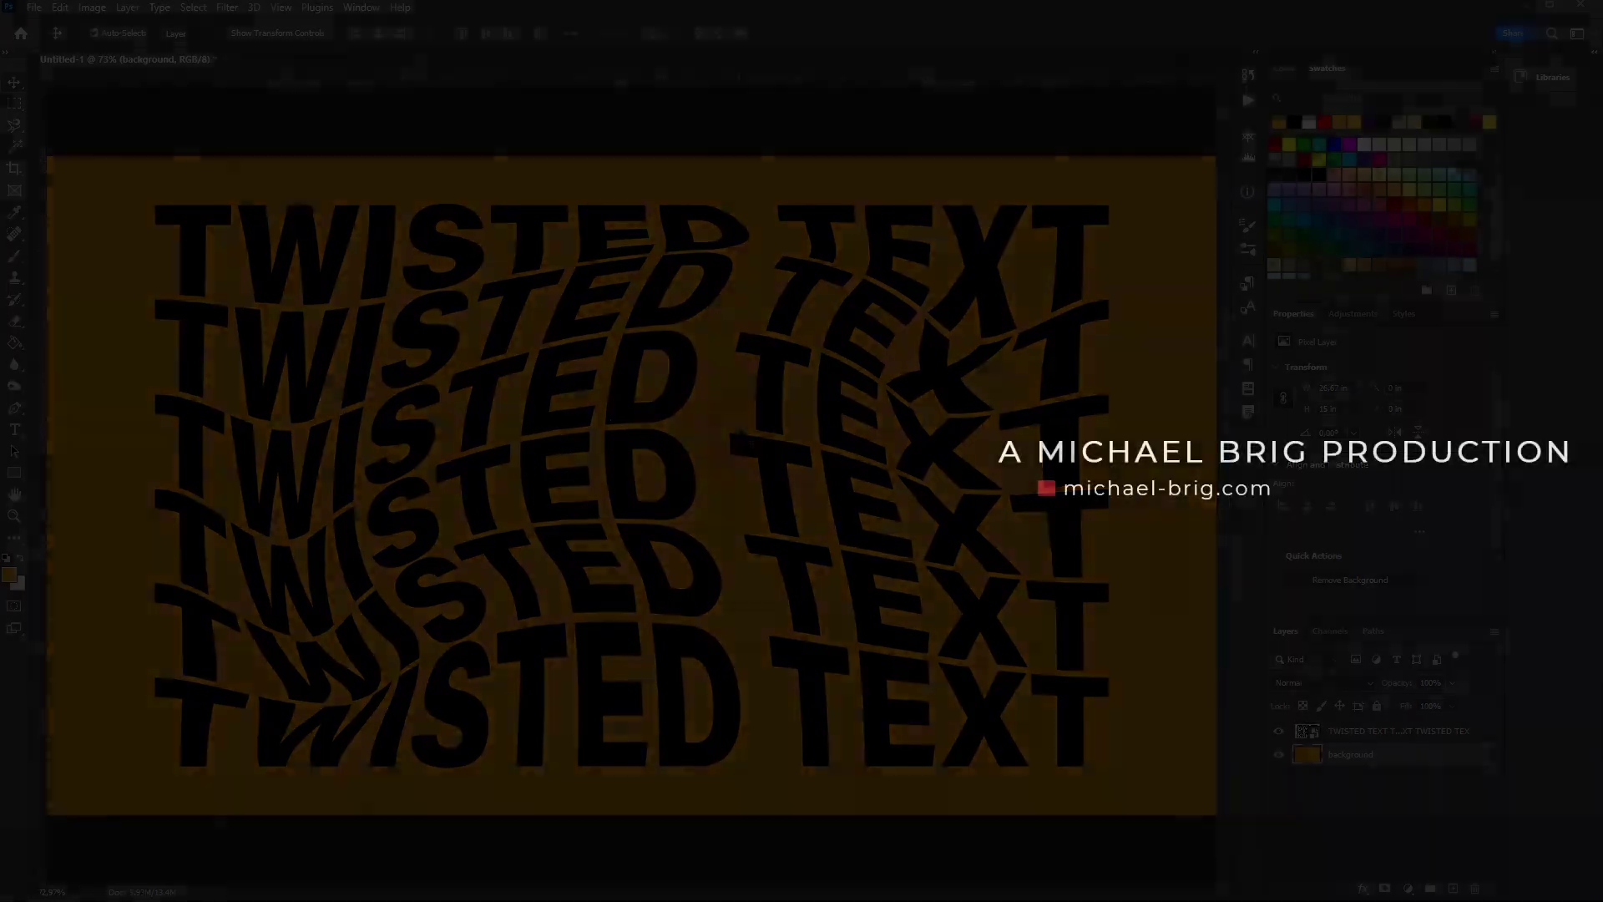